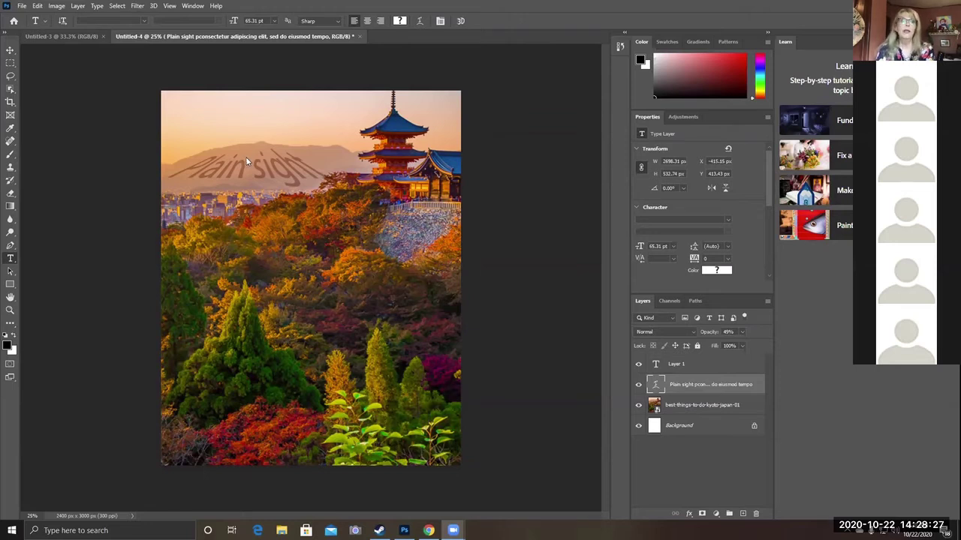
left_click(420, 22)
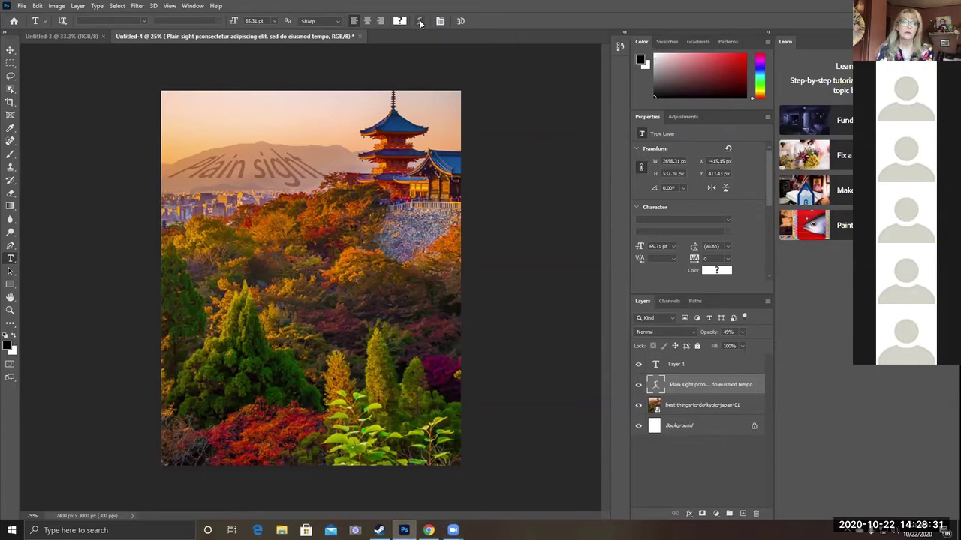
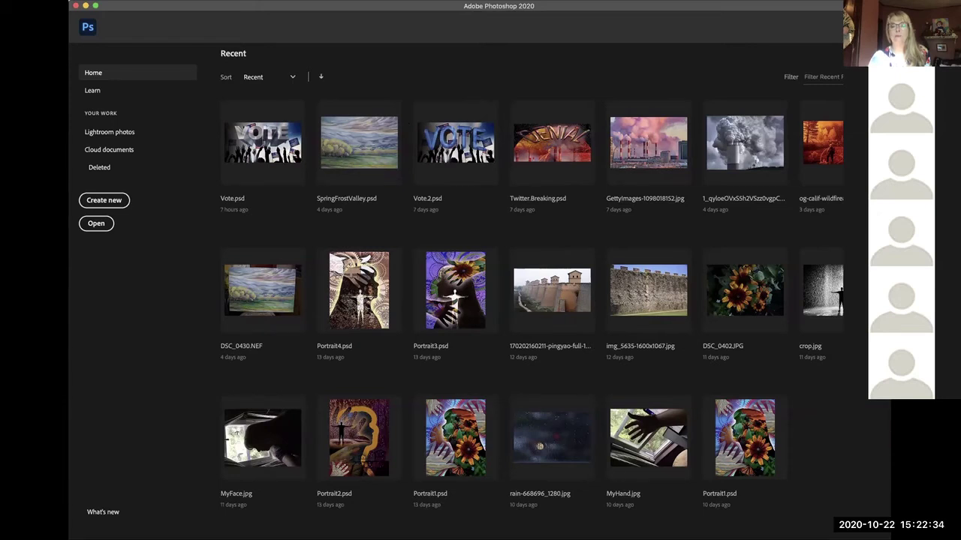
key("Escape")
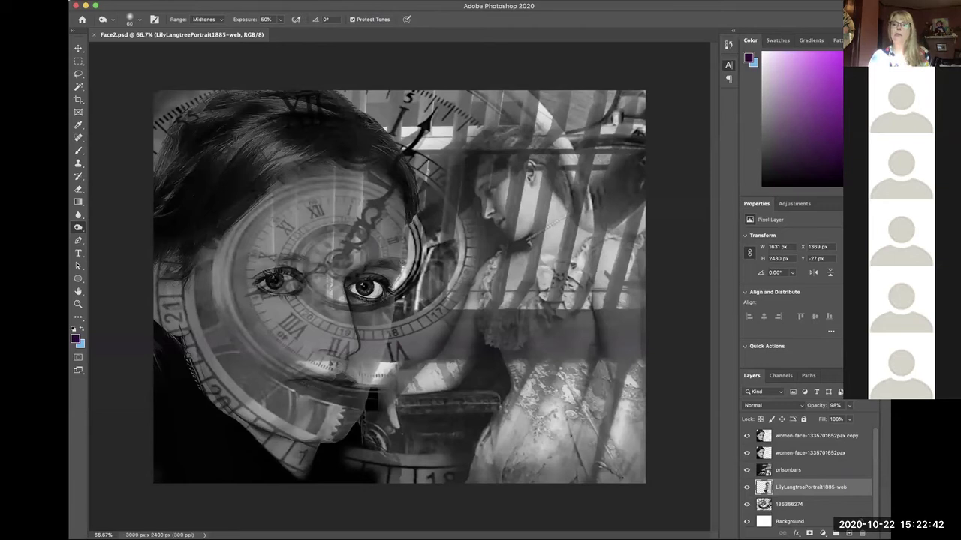
left_click_drag(728, 9, 672, 5)
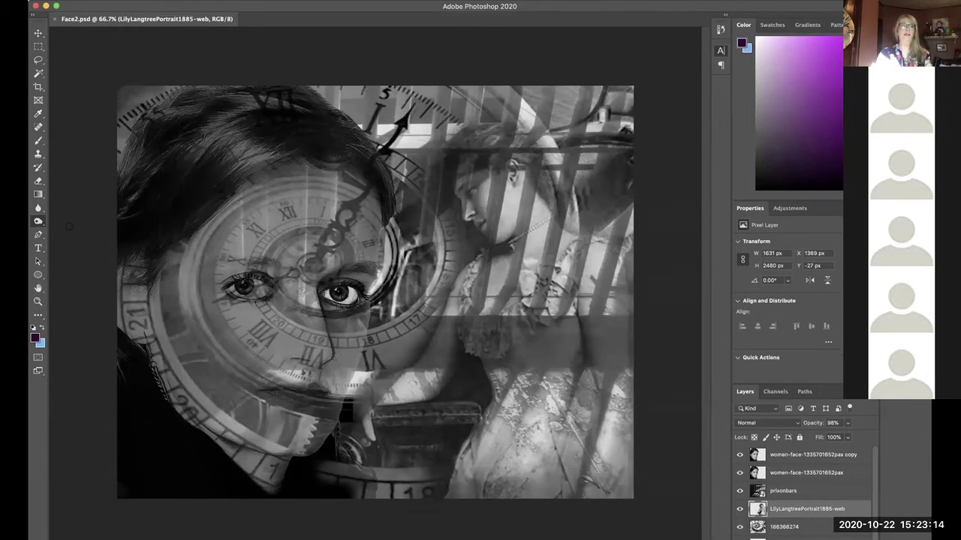
left_click(38, 156)
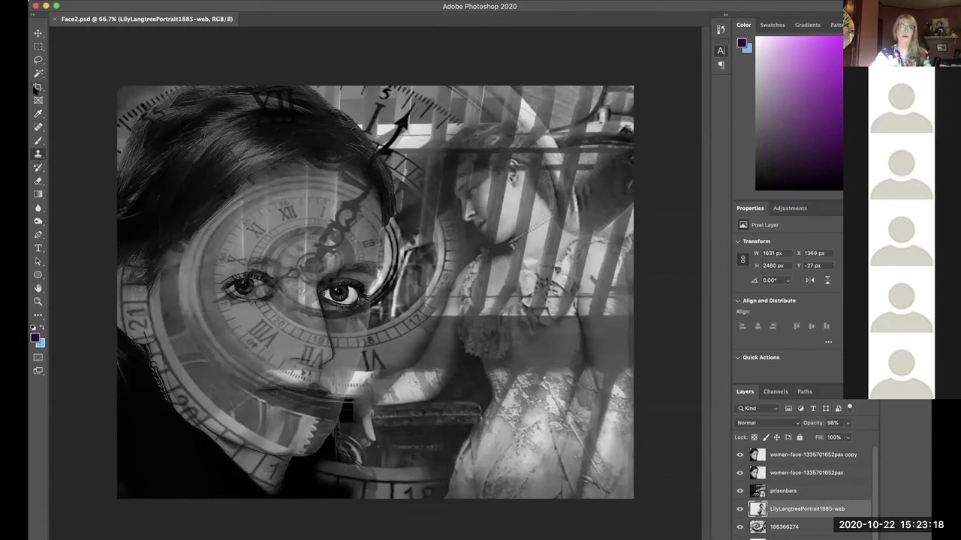
left_click(38, 114)
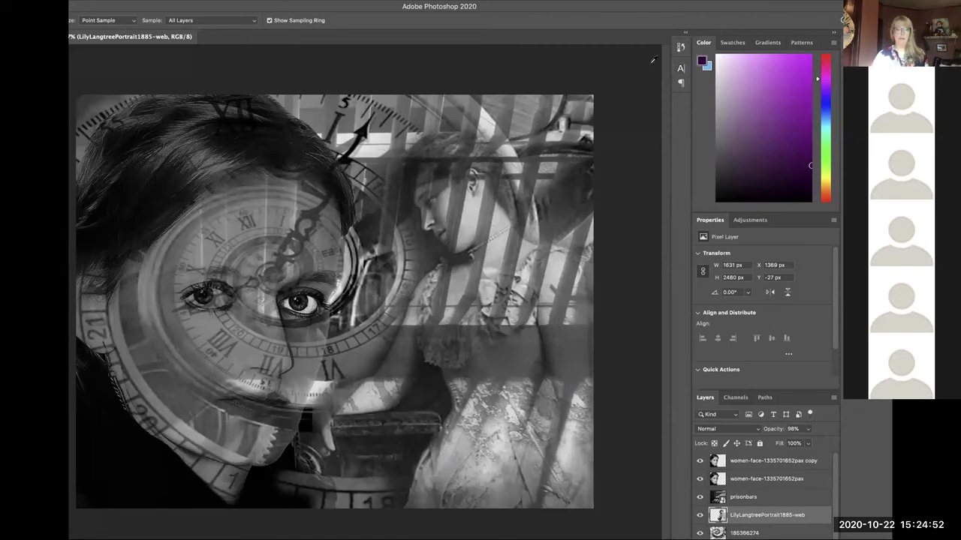
double_click(702, 9)
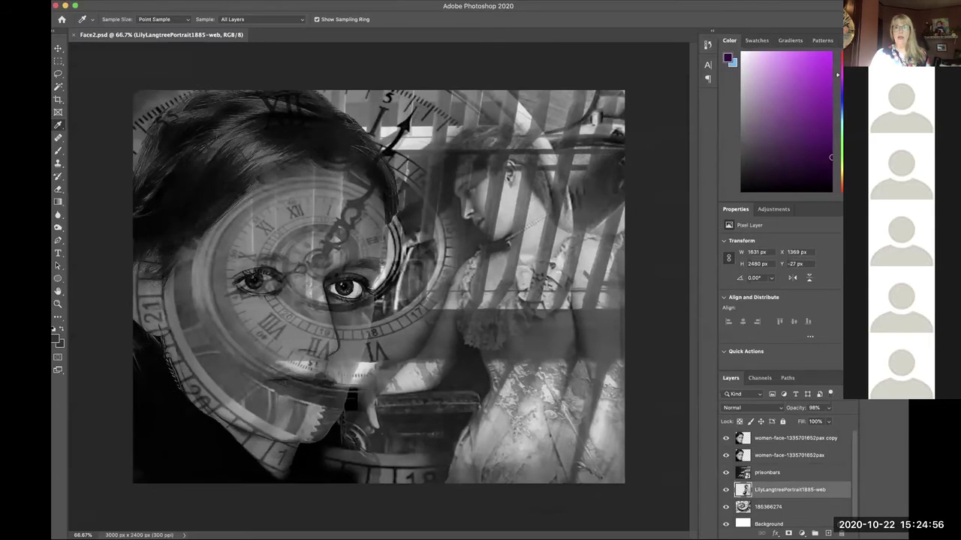
double_click(726, 9)
double_click(726, 9)
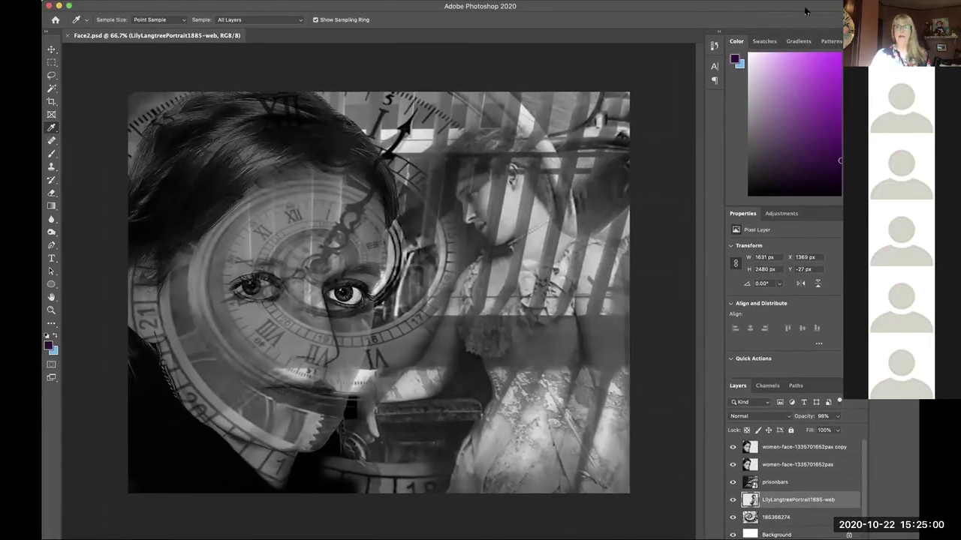
double_click(705, 9)
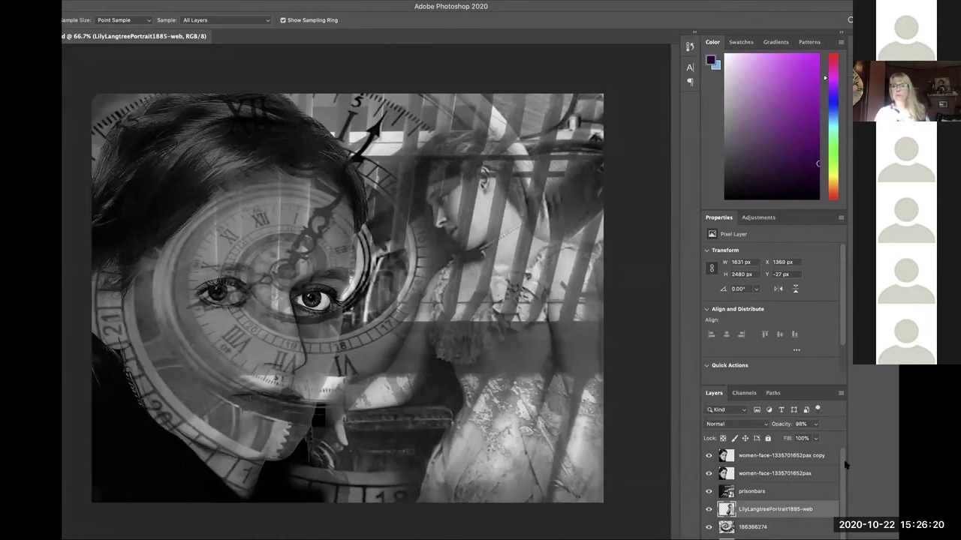
- Examine each image layer of the Face2.psd collage in turn, comparing their blend modes and opacity settings
scroll(842, 491, "down", 1)
left_click(786, 490)
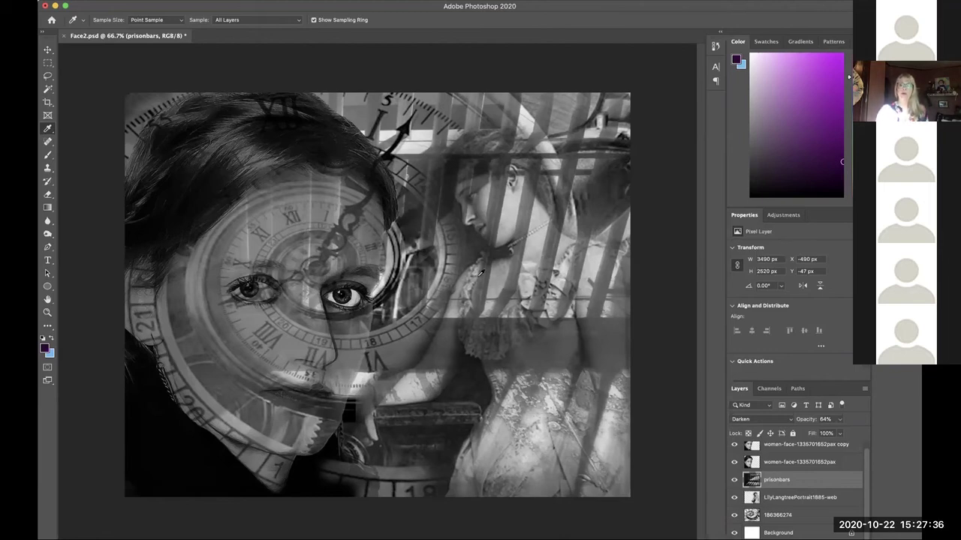
left_click(786, 463)
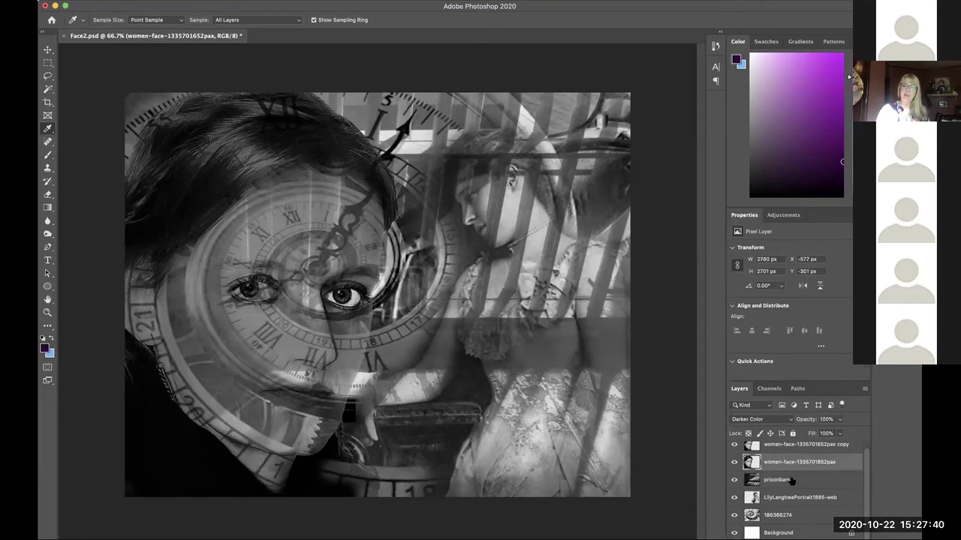
left_click(791, 481)
left_click(791, 464)
left_click(786, 445)
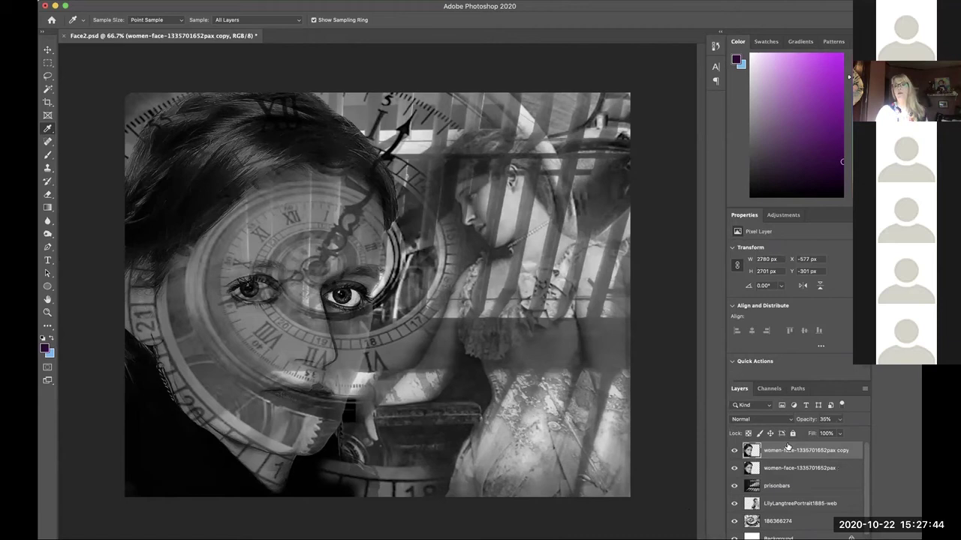
left_click(785, 468)
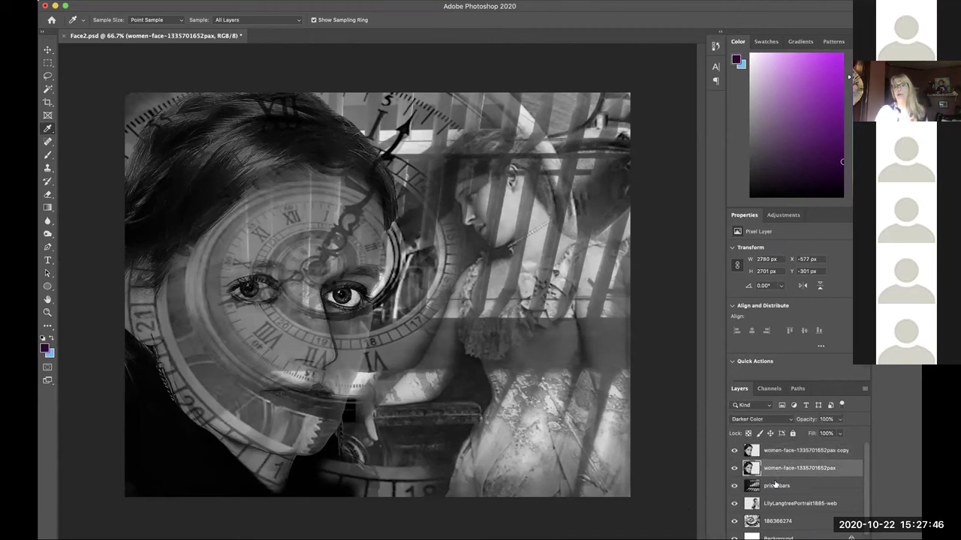
left_click(777, 486)
left_click(785, 506)
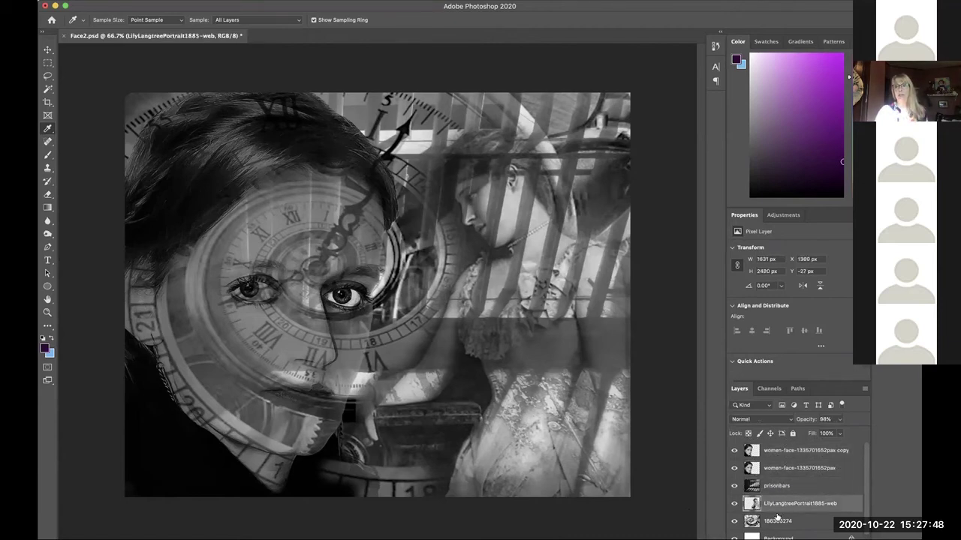
left_click(781, 521)
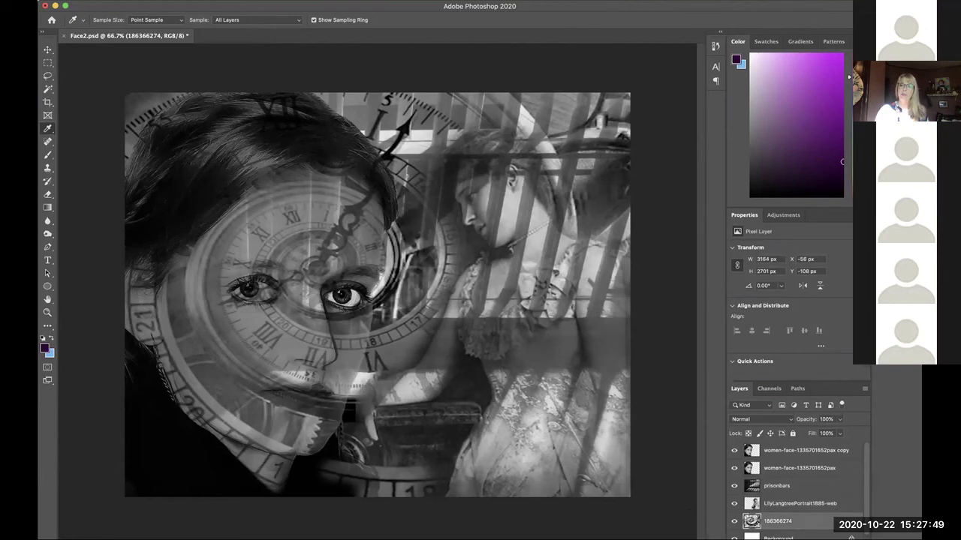
left_click(788, 507)
left_click(776, 486)
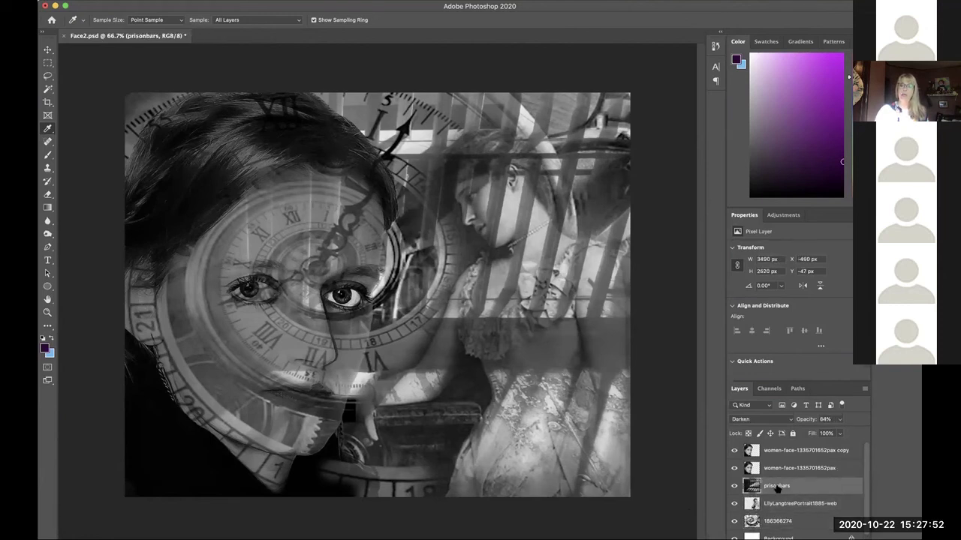
left_click(779, 468)
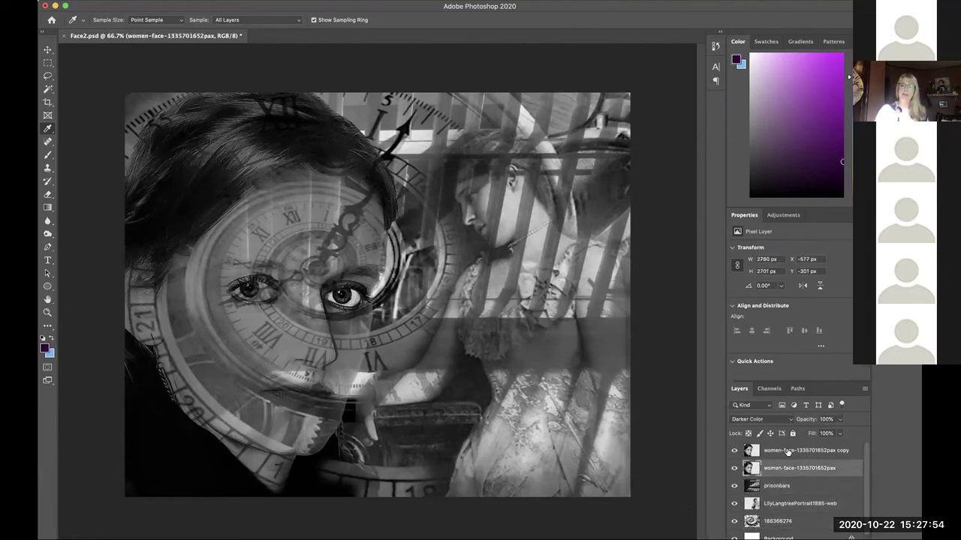
left_click(787, 451)
left_click(786, 467)
left_click(781, 486)
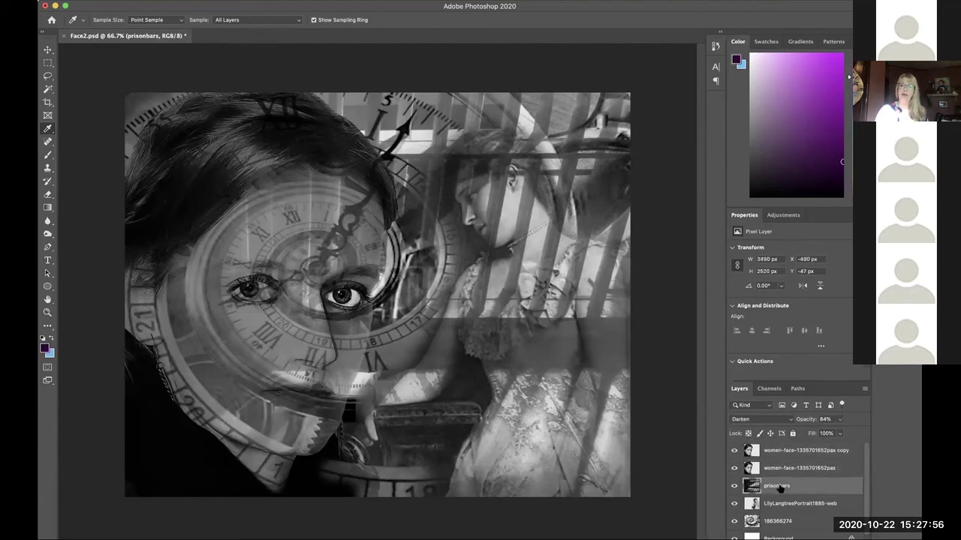
left_click(781, 469)
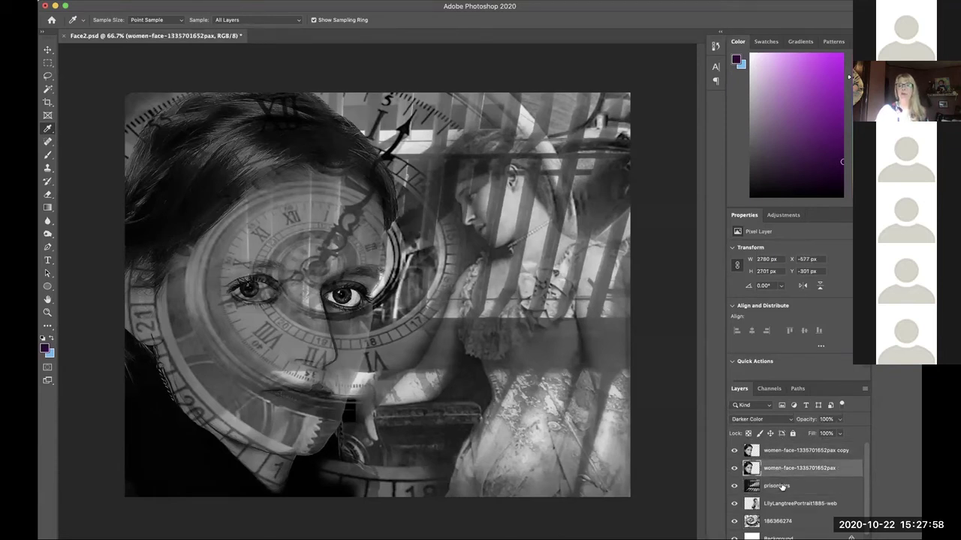
left_click(782, 486)
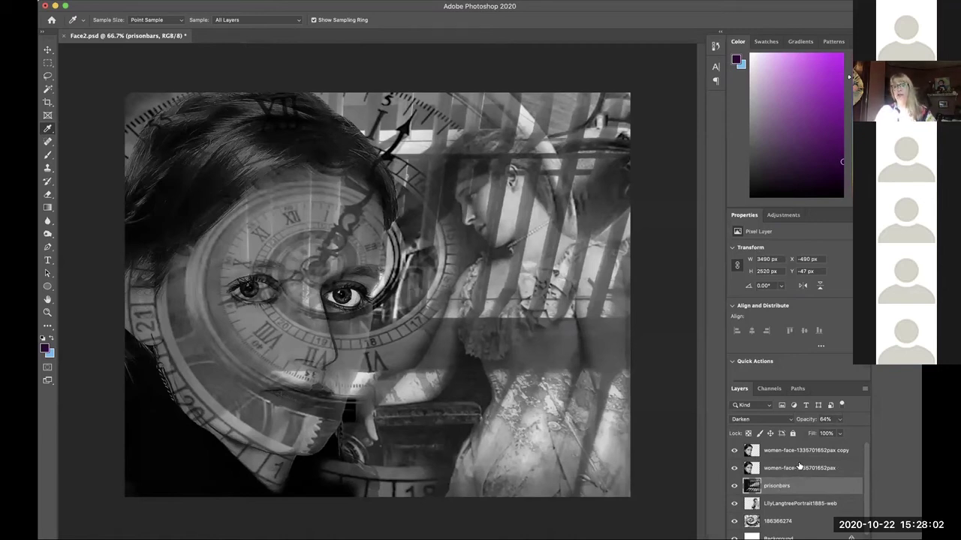
left_click(799, 467)
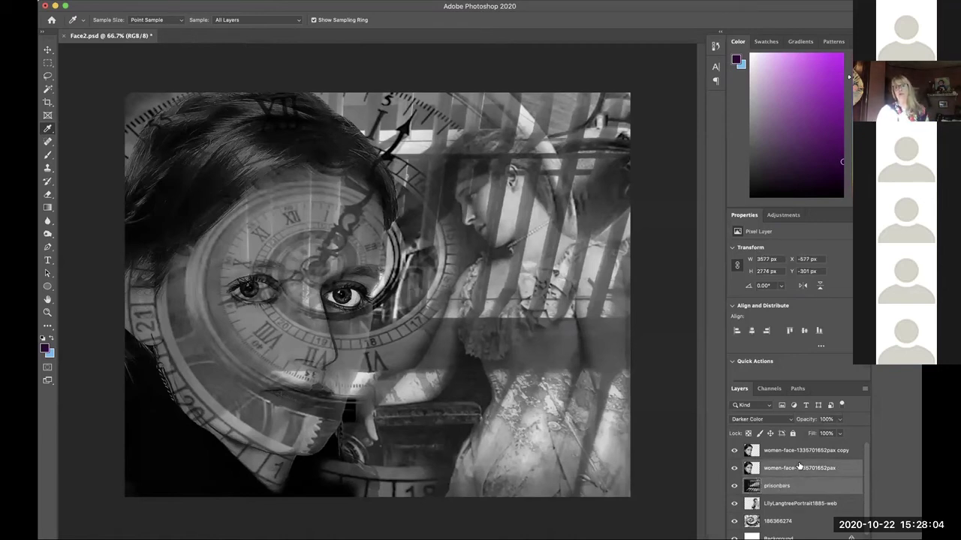
- Make prisonbars the only selected layer and enlarge the Eraser brush to 284 px
left_click(794, 485)
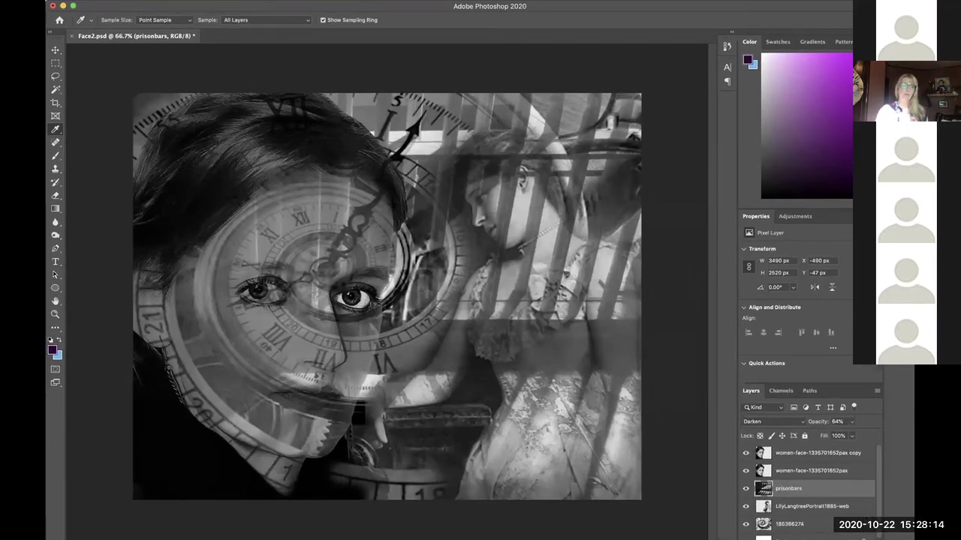
left_click(56, 197)
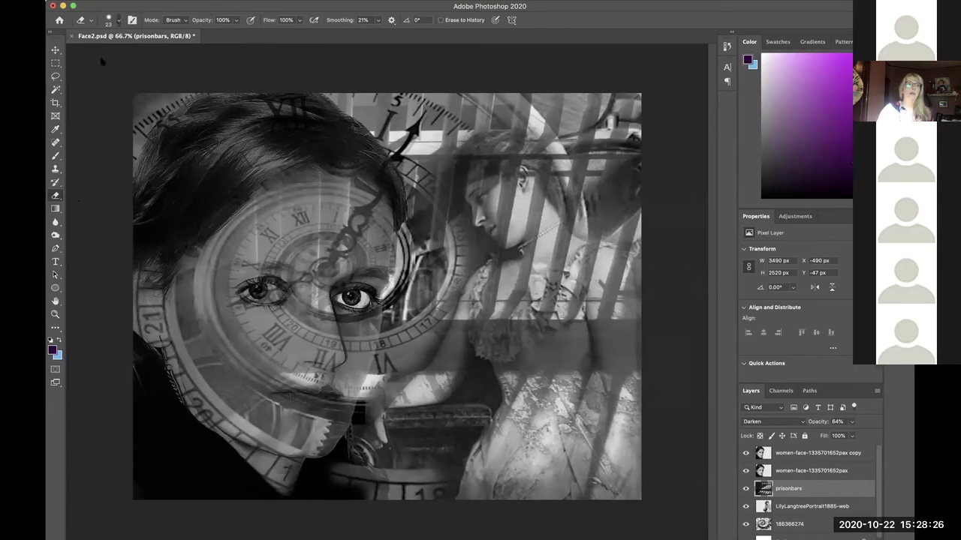
key("bracketright")
key("bracketright")
key("bracketright")
key("bracketright")
key("bracketright")
key("bracketright")
key("bracketright")
key("bracketright")
key("bracketright")
key("bracketright")
key("bracketright")
key("bracketright")
key("bracketright")
key("bracketright")
key("bracketright")
key("bracketright")
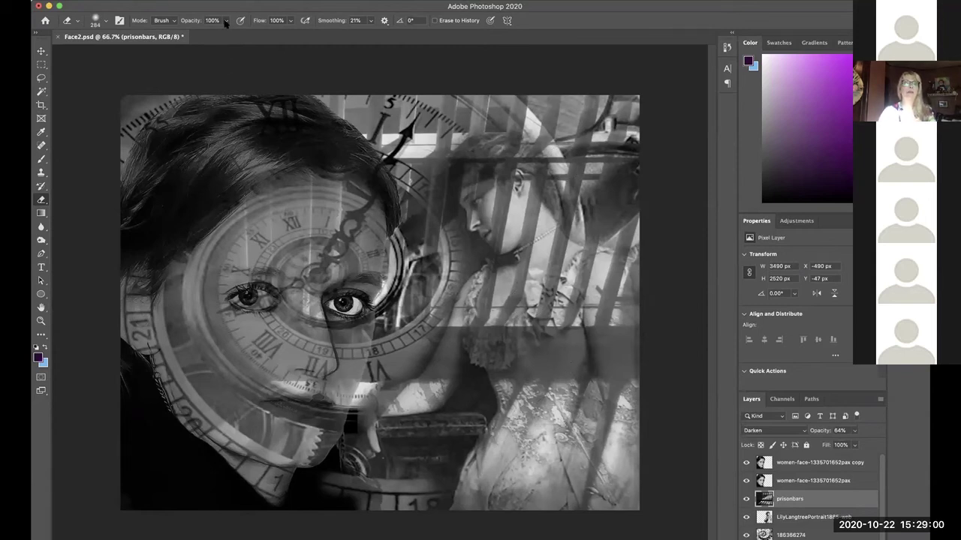
- Partially erase the prison bars over the woman's dress, waist and arms with the Eraser at 29% opacity
key("7")
key("2")
key("5")
key("3")
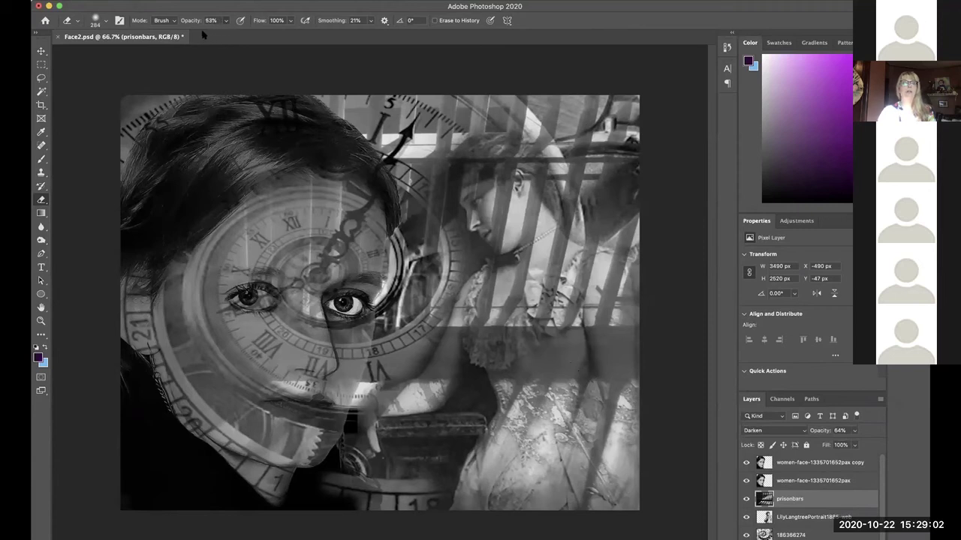
key("3")
key("1")
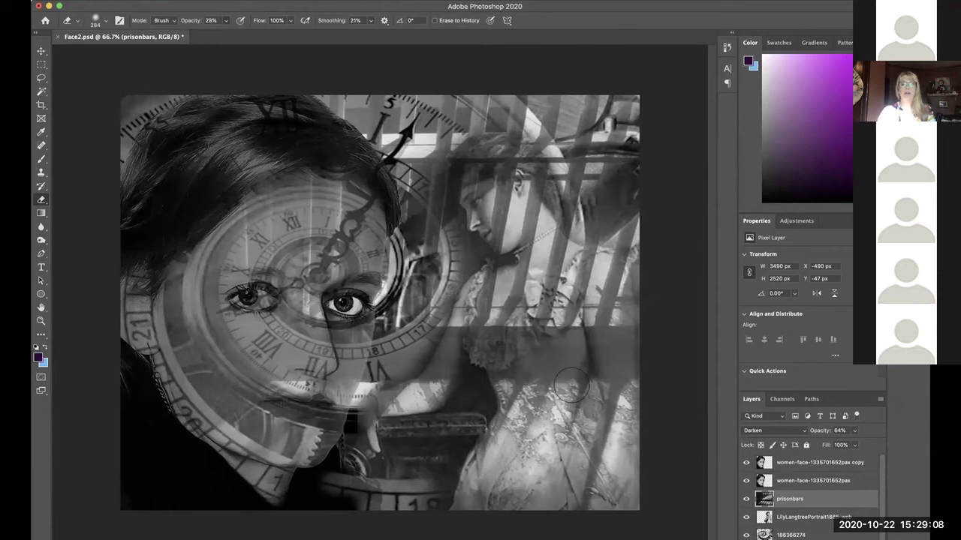
key("2")
key("9")
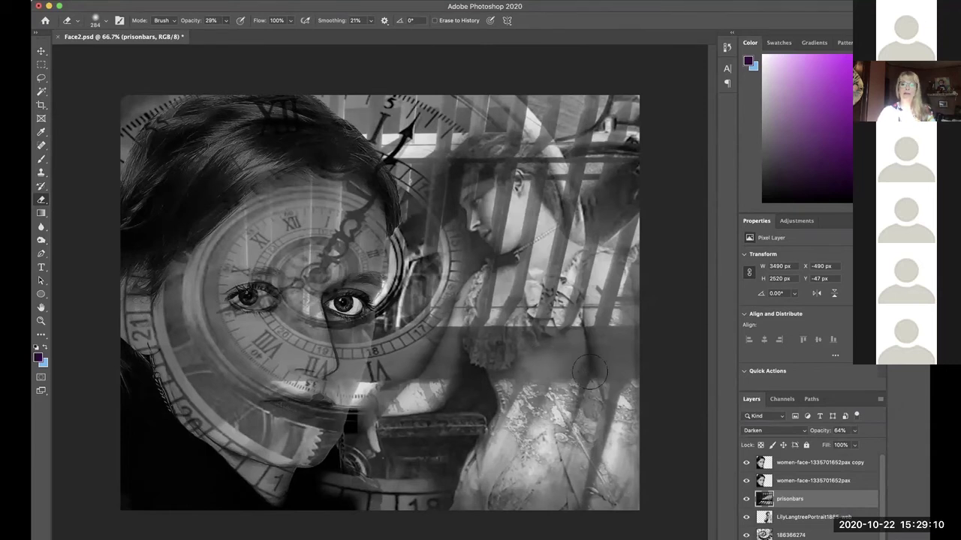
left_click_drag(510, 383, 454, 390)
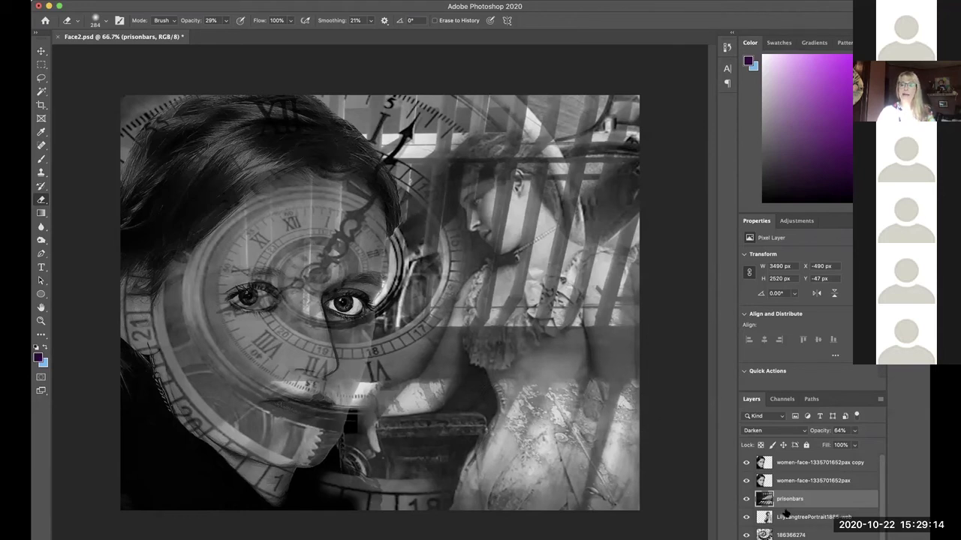
mouse_move(511, 390)
left_mouse_down()
mouse_move(510, 380)
mouse_move(475, 372)
mouse_move(463, 347)
mouse_move(540, 359)
mouse_move(553, 379)
mouse_move(403, 370)
mouse_move(499, 375)
mouse_move(623, 358)
mouse_move(601, 417)
mouse_move(616, 368)
mouse_move(646, 377)
mouse_move(623, 367)
mouse_move(611, 345)
mouse_move(647, 320)
mouse_move(611, 371)
mouse_move(626, 319)
mouse_move(572, 389)
left_mouse_up()
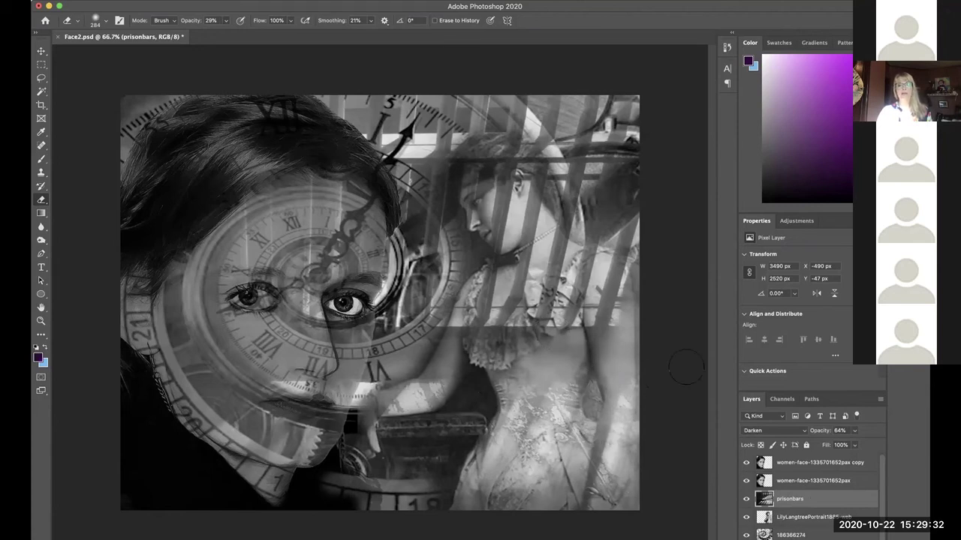
mouse_move(598, 280)
left_mouse_down()
mouse_move(631, 369)
mouse_move(604, 302)
mouse_move(617, 403)
mouse_move(584, 317)
mouse_move(583, 345)
mouse_move(600, 321)
mouse_move(599, 282)
mouse_move(622, 336)
mouse_move(532, 341)
mouse_move(530, 349)
mouse_move(540, 321)
mouse_move(523, 343)
mouse_move(544, 287)
mouse_move(472, 311)
mouse_move(533, 294)
mouse_move(531, 332)
left_mouse_up()
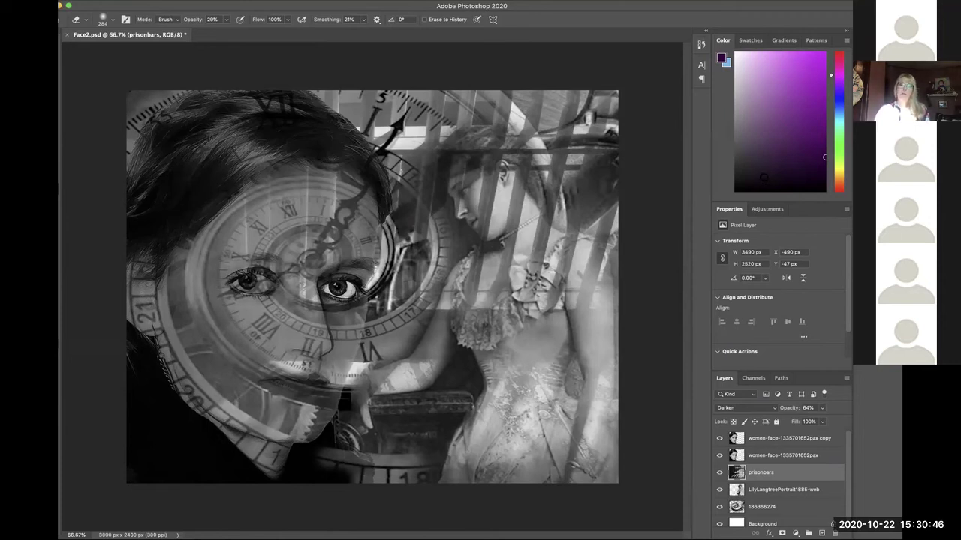
- Add an empty layer directly above prisonbars and choose a golden orange foreground colour
key("super+alt+shift+n")
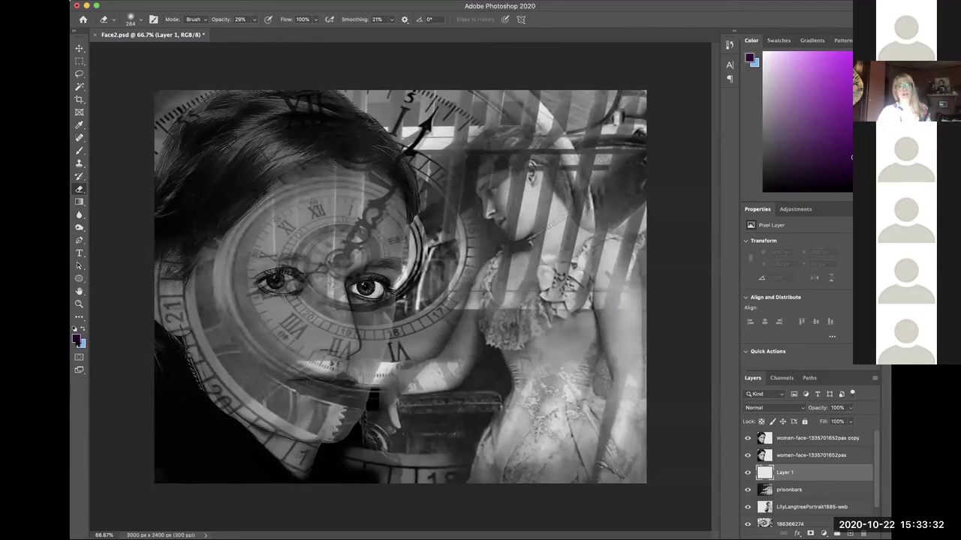
key("i")
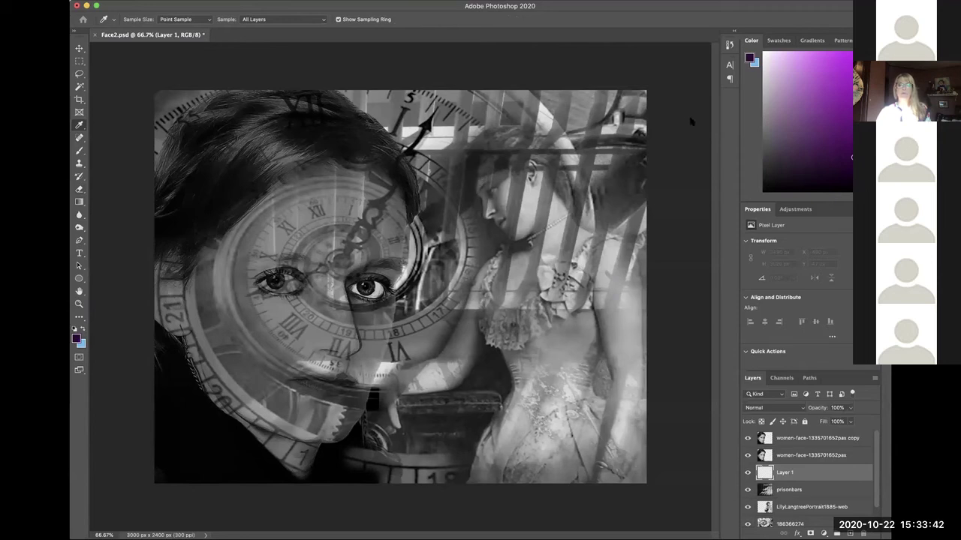
key("e")
left_click(850, 72)
- Switch to the Brush tool and enlarge its tip to 284 px
key("b")
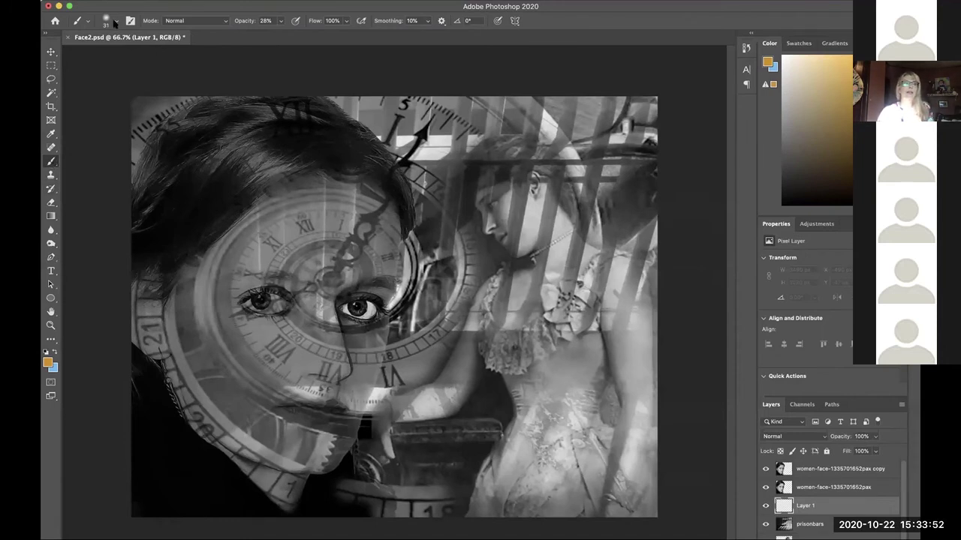
key("bracketright")
key("bracketright")
key("bracketright")
key("bracketright")
key("bracketright")
key("bracketright")
key("bracketright")
key("bracketright")
key("bracketright")
key("bracketright")
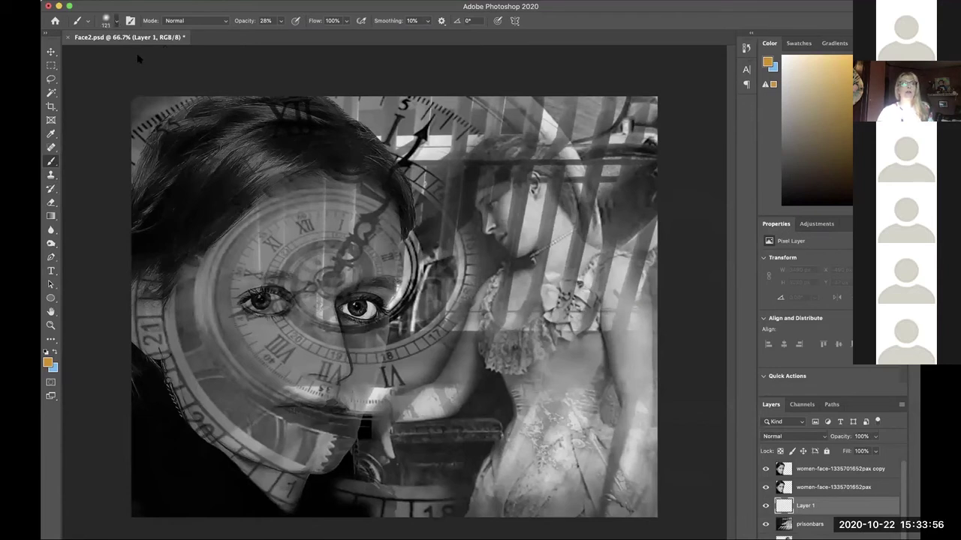
key("bracketright")
key("bracketright")
key("bracketright")
key("bracketright")
key("bracketright")
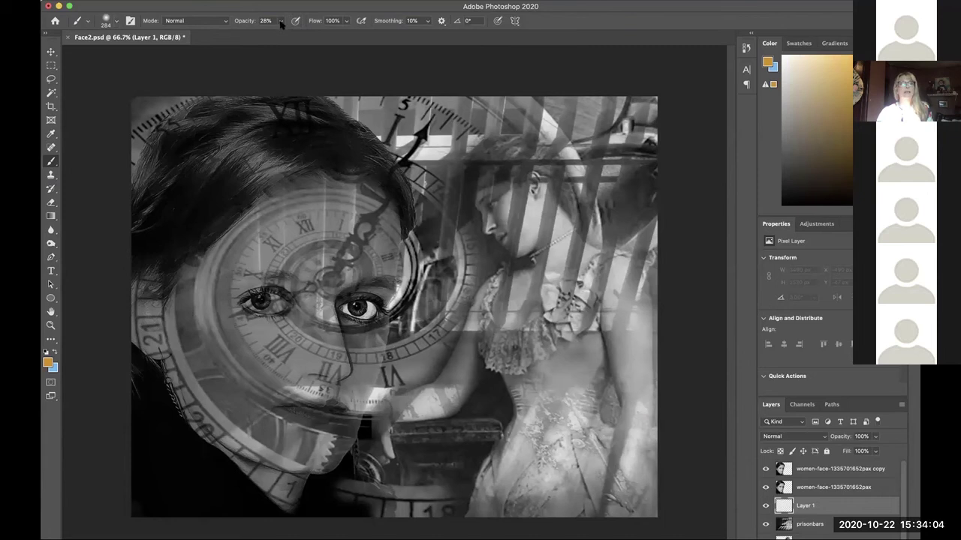
- Set the brush opacity to 12% and paint golden orange over the woman's dress, arms, chest and hair
key("1")
key("8")
mouse_move(517, 451)
left_mouse_down()
mouse_move(531, 410)
mouse_move(507, 465)
mouse_move(541, 382)
mouse_move(606, 348)
mouse_move(605, 408)
mouse_move(575, 442)
mouse_move(583, 374)
mouse_move(552, 291)
mouse_move(530, 310)
mouse_move(496, 311)
mouse_move(436, 294)
left_mouse_up()
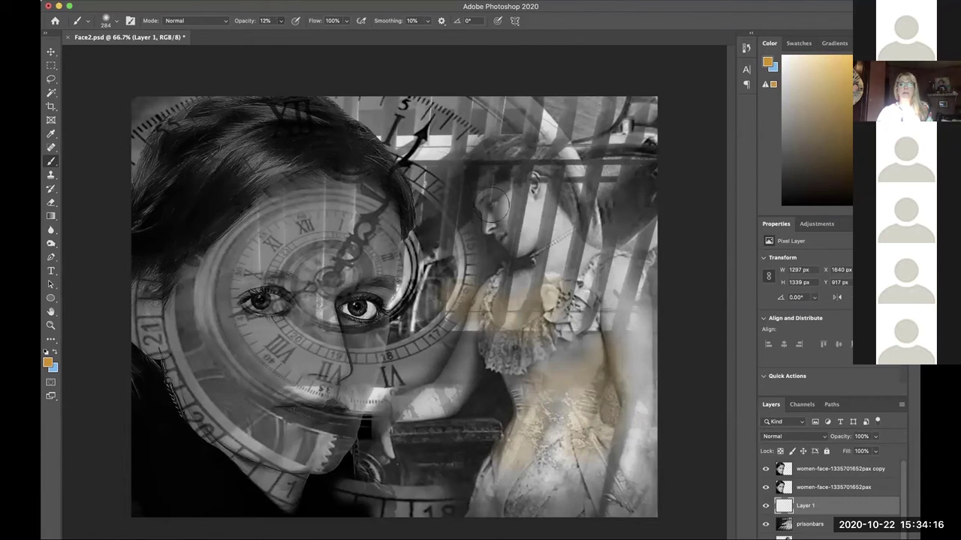
mouse_move(613, 293)
left_mouse_down()
mouse_move(642, 353)
mouse_move(624, 466)
mouse_move(584, 442)
mouse_move(574, 493)
mouse_move(604, 408)
mouse_move(547, 506)
left_mouse_up()
left_click_drag(394, 443, 408, 390)
mouse_move(477, 368)
left_mouse_down()
mouse_move(556, 224)
mouse_move(541, 197)
mouse_move(514, 181)
mouse_move(559, 214)
left_mouse_up()
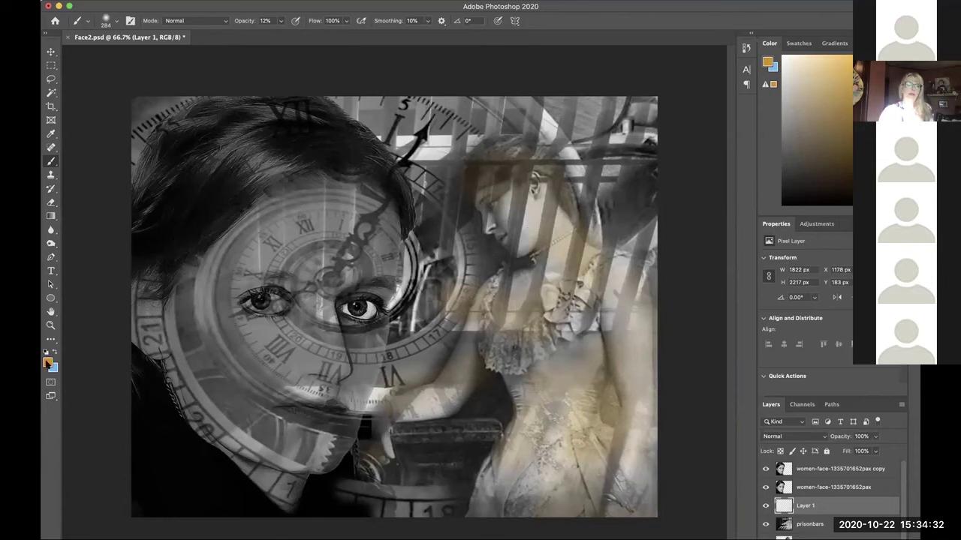
- Choose a pink-violet foreground colour and paint it over the woman's arm and hair, the area behind her head and the lower clock rim
key("i")
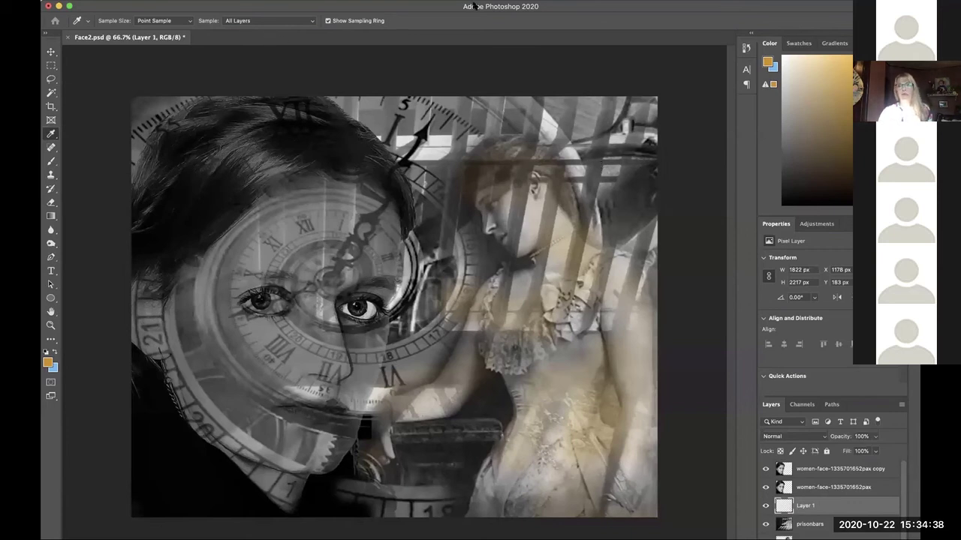
left_click(829, 66)
key("b")
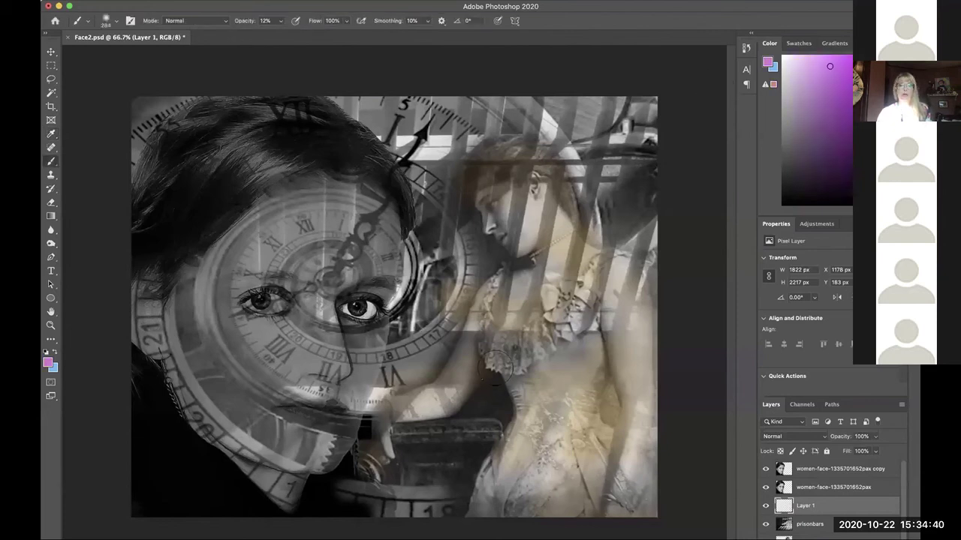
left_click_drag(607, 342, 617, 397)
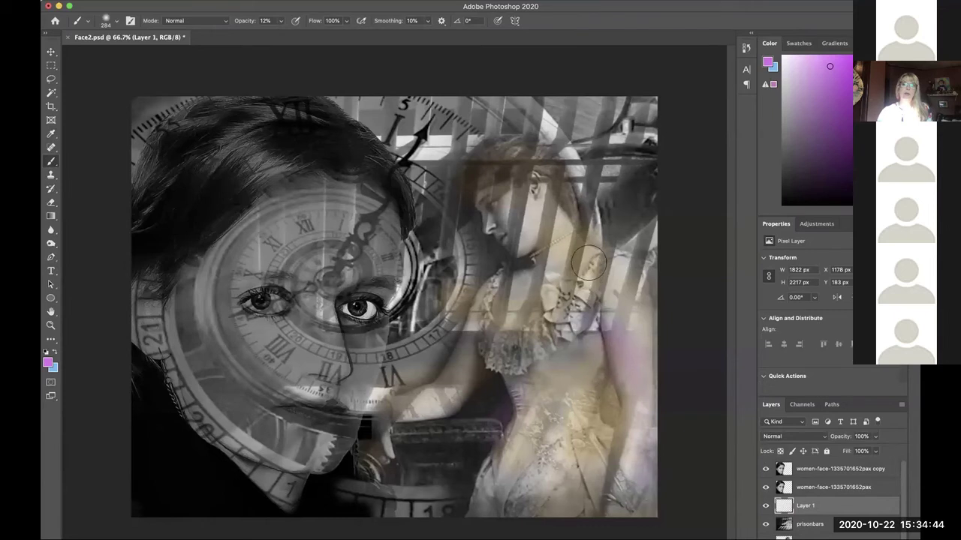
mouse_move(556, 128)
left_mouse_down()
mouse_move(500, 172)
mouse_move(442, 166)
mouse_move(453, 189)
left_mouse_up()
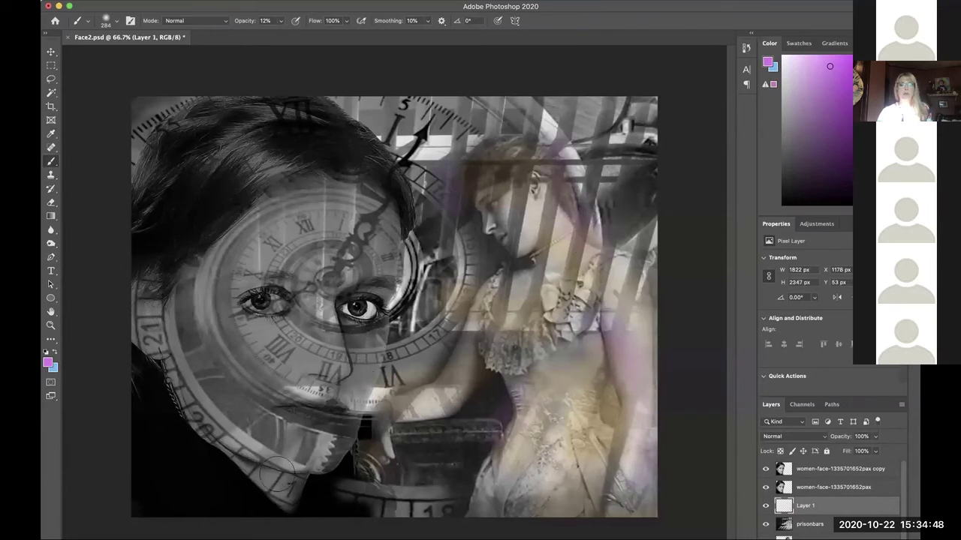
left_click_drag(161, 341, 319, 444)
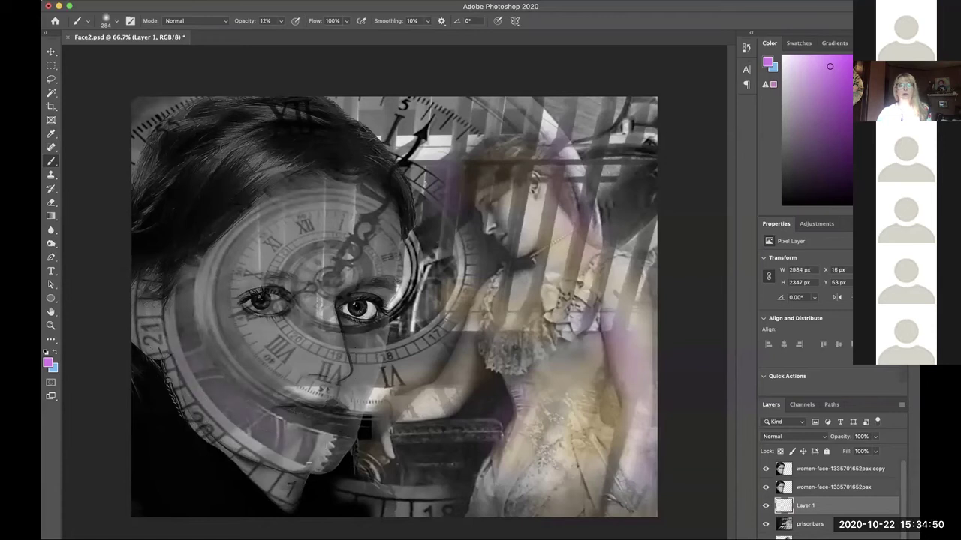
mouse_move(439, 417)
left_mouse_down()
mouse_move(407, 413)
mouse_move(319, 448)
left_mouse_up()
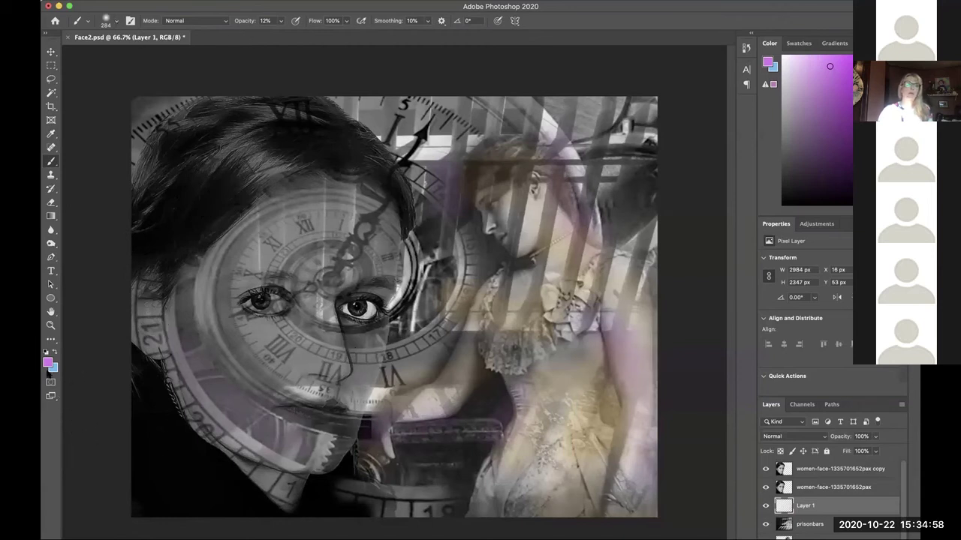
- Choose a periwinkle blue foreground colour and brush it over the clock, the large face and the background around the woman
key("i")
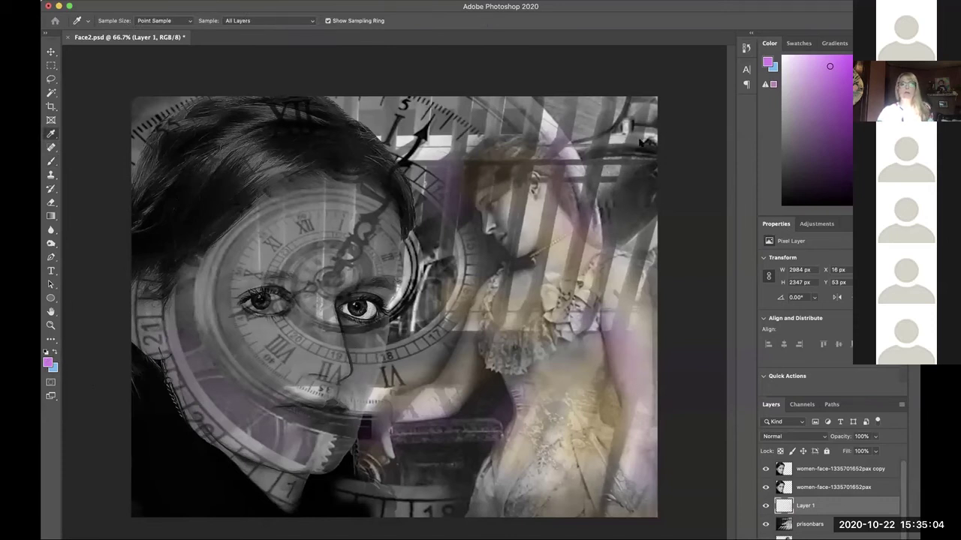
left_click(518, 210)
key("b")
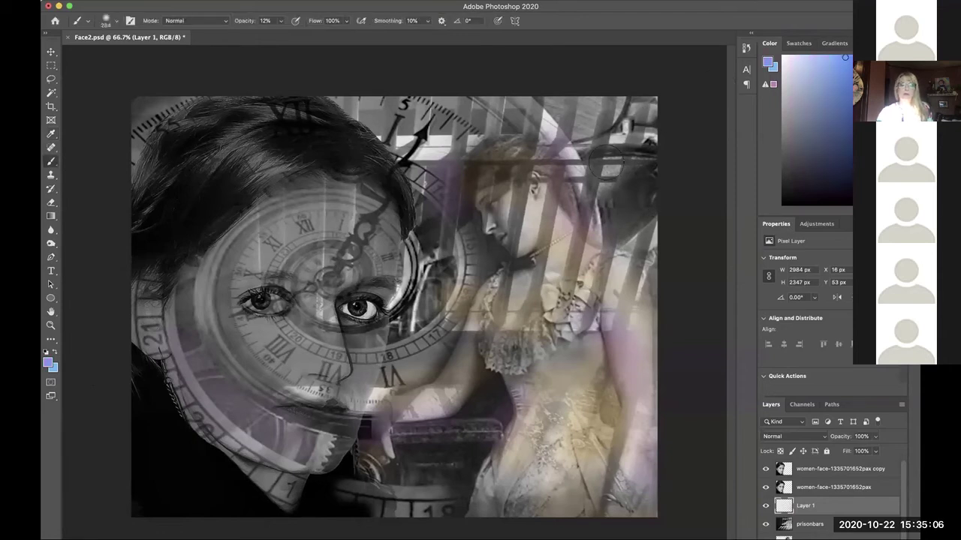
mouse_move(250, 387)
left_mouse_down()
mouse_move(253, 373)
mouse_move(201, 298)
mouse_move(236, 424)
mouse_move(167, 317)
left_mouse_up()
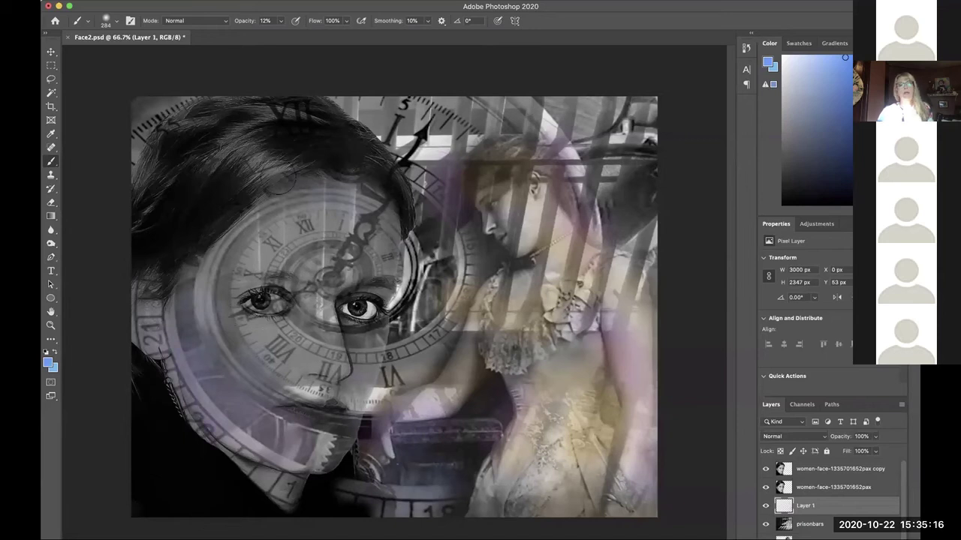
left_click(512, 111)
left_click_drag(622, 143, 604, 229)
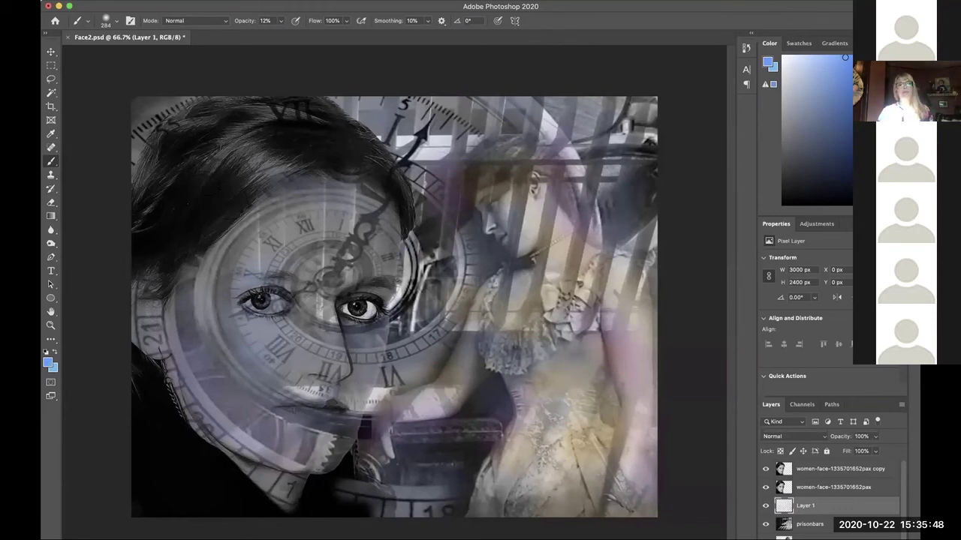
- Choose a dark purple foreground colour for the brush and move Layer 1 to the top of the layer stack
key("i")
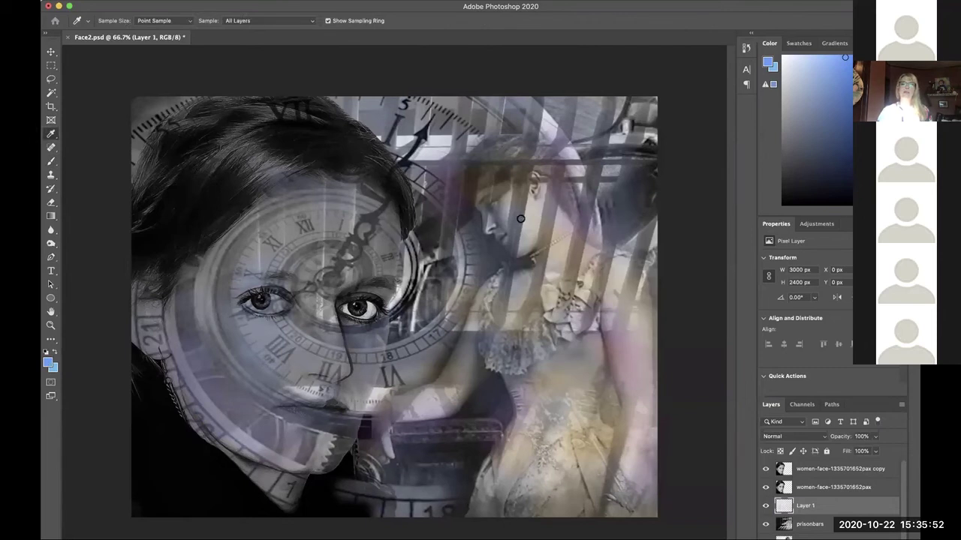
left_click(715, 95)
key("b")
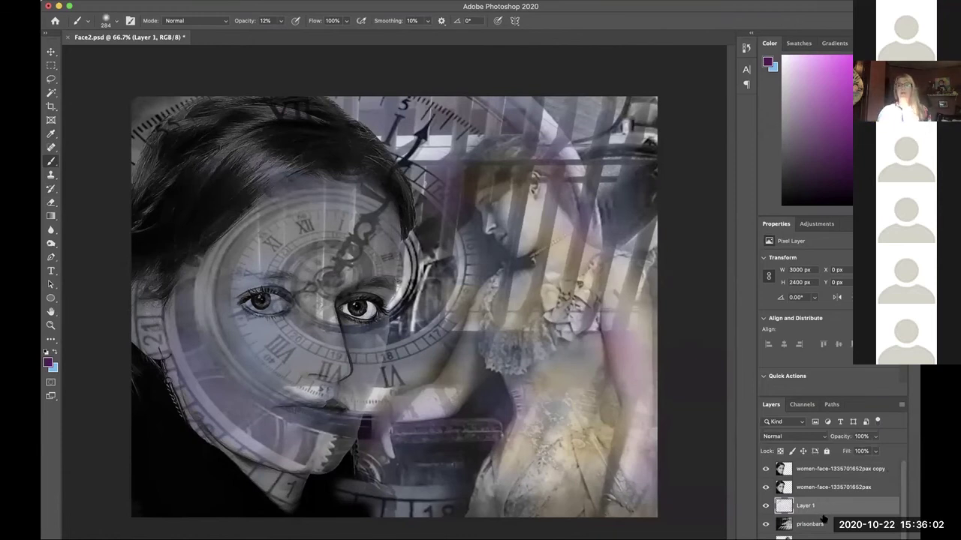
left_click_drag(814, 508, 806, 467)
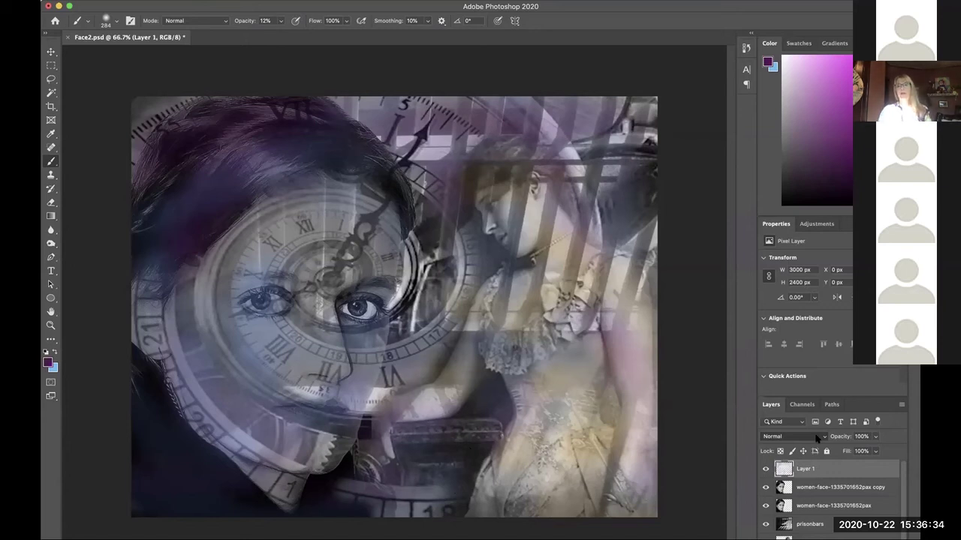
- Try the Luminosity blend mode on Layer 1 and settle on Overlay
key("ctrl+z")
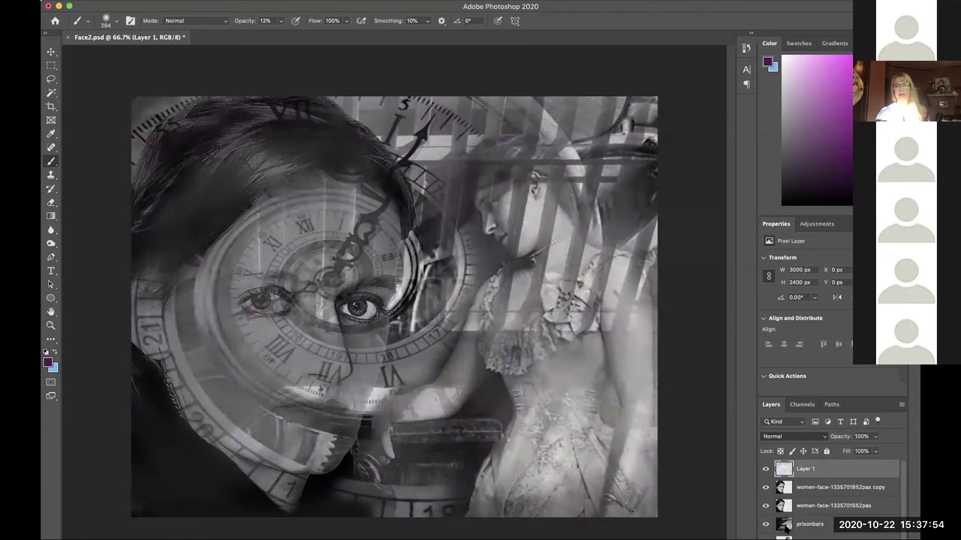
key("alt+shift+y")
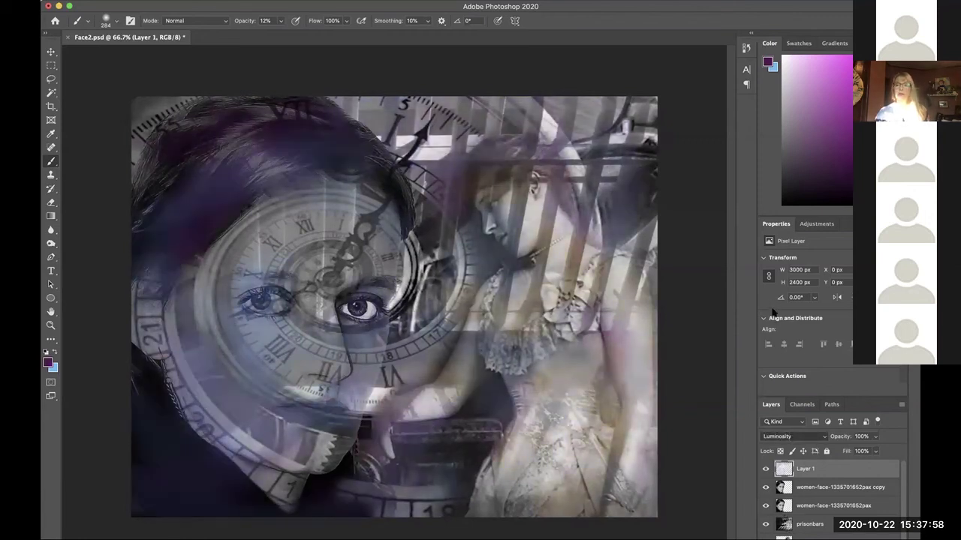
key("alt+shift+o")
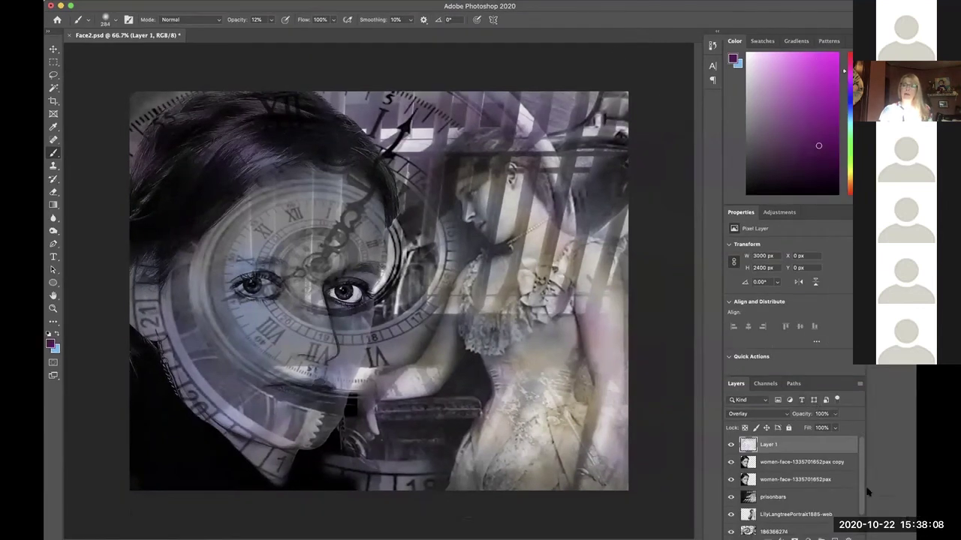
- Toggle Layer 1's visibility to compare the collage with and without the painted colour
scroll(901, 510, "down", 1)
scroll(800, 448, "up", 1)
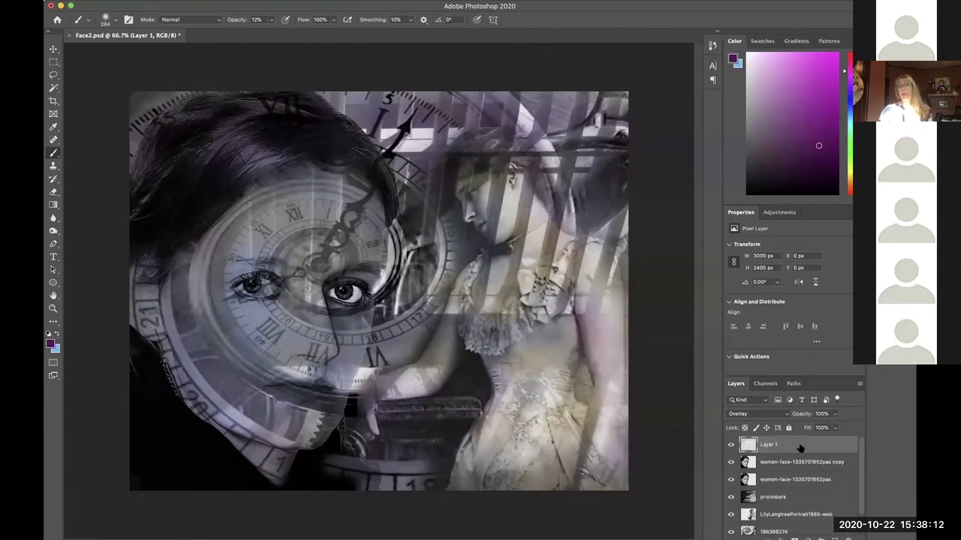
left_click(730, 445)
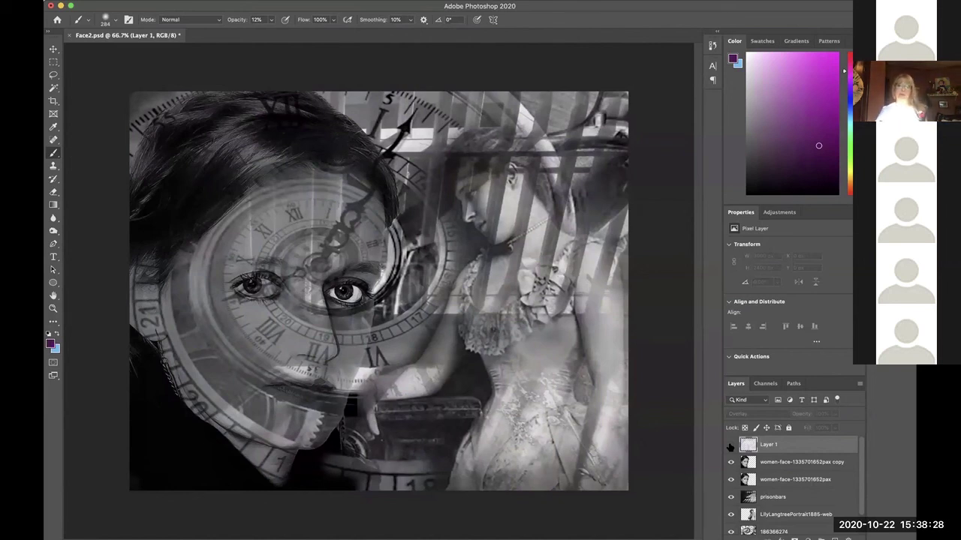
left_click(731, 445)
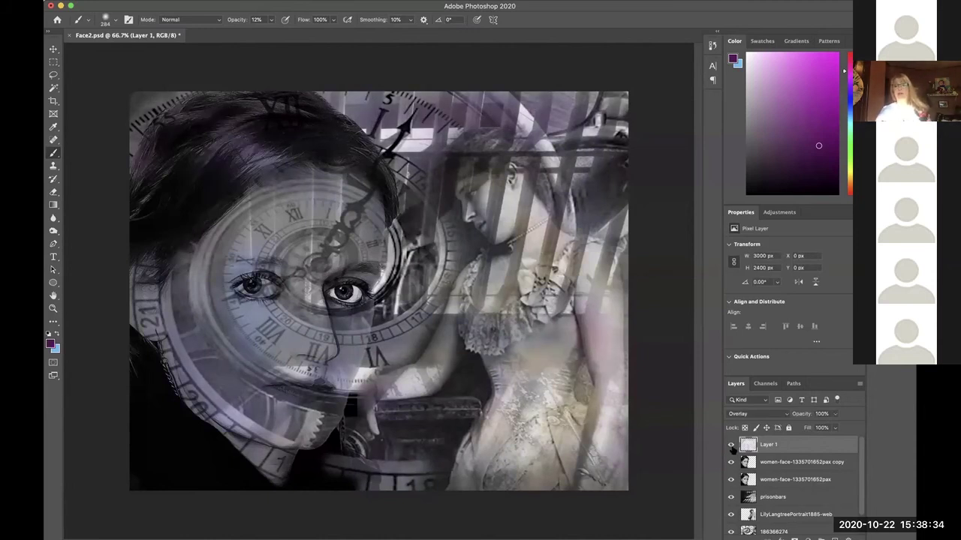
left_click(731, 447)
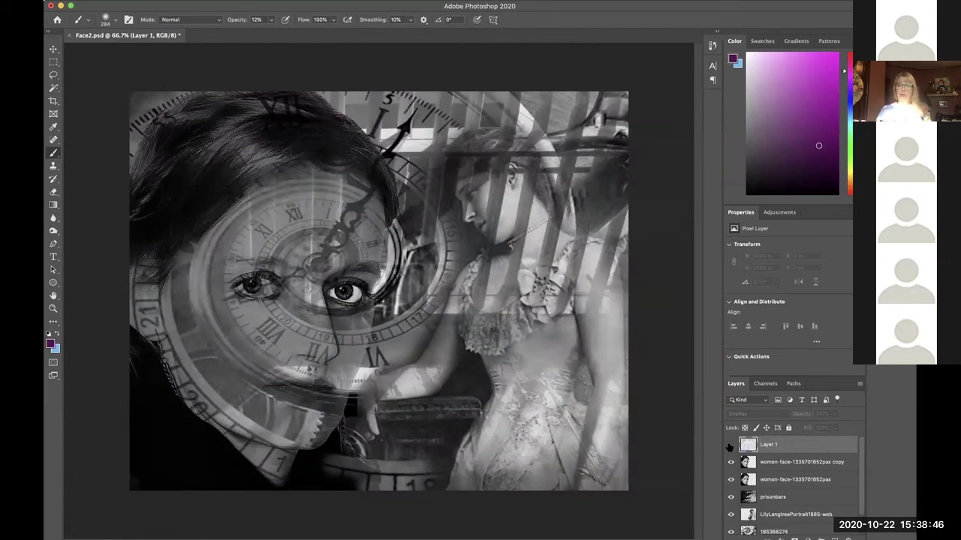
left_click(730, 445)
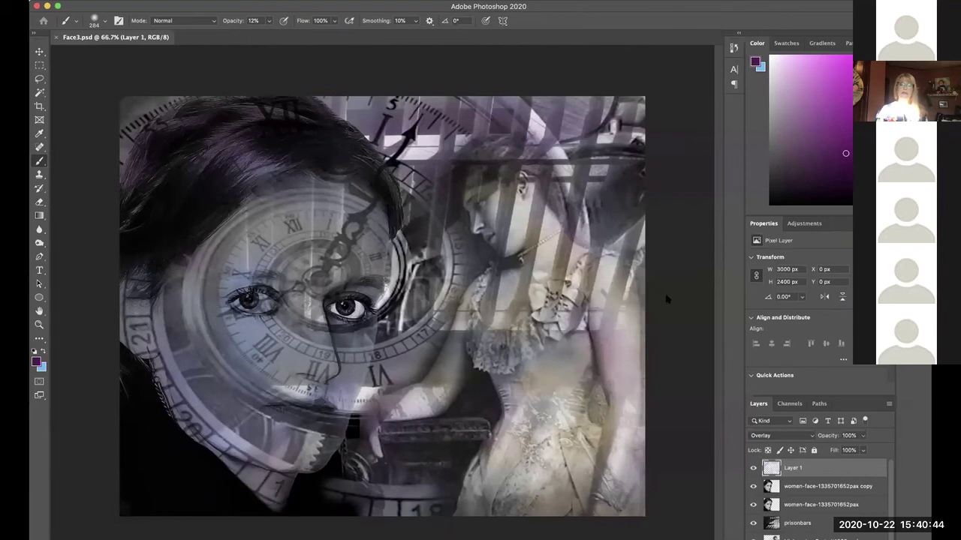
- Try to flatten the Face3 collage into a single background layer
key("super+shift+e")
key("h")
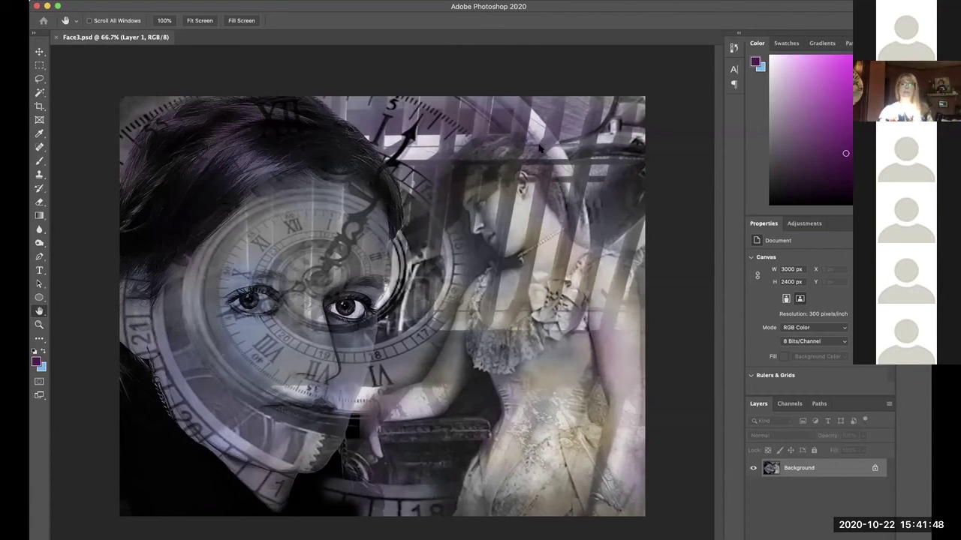
key("b")
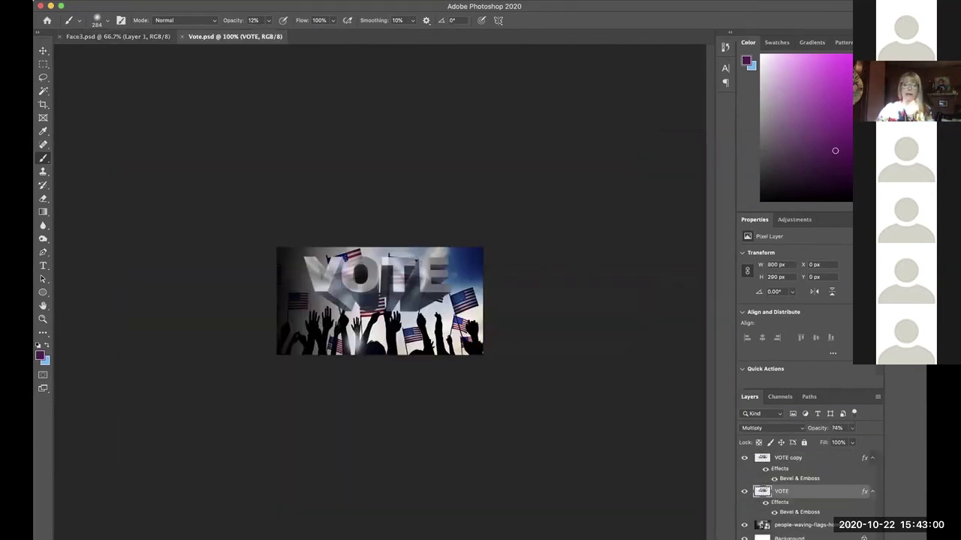
- In Vote.psd, add a gradient fill layer above VOTE copy, running from blue at the top to magenta at the bottom
key("super+equal")
key("super+equal")
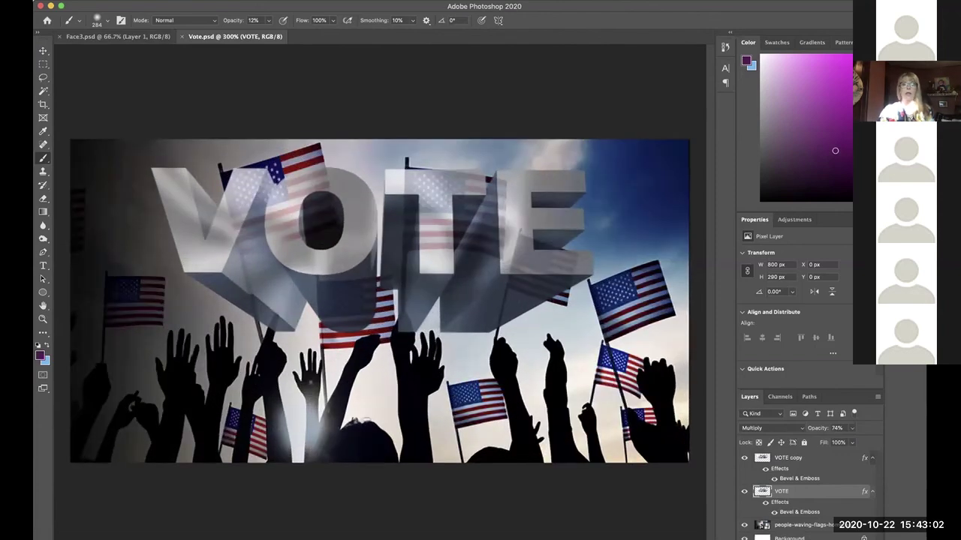
left_click(841, 459)
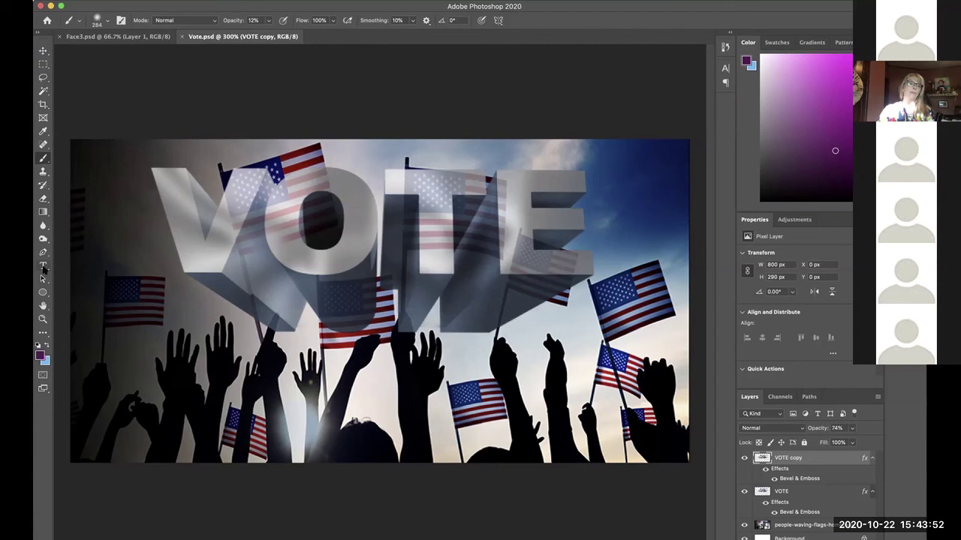
left_click(43, 268)
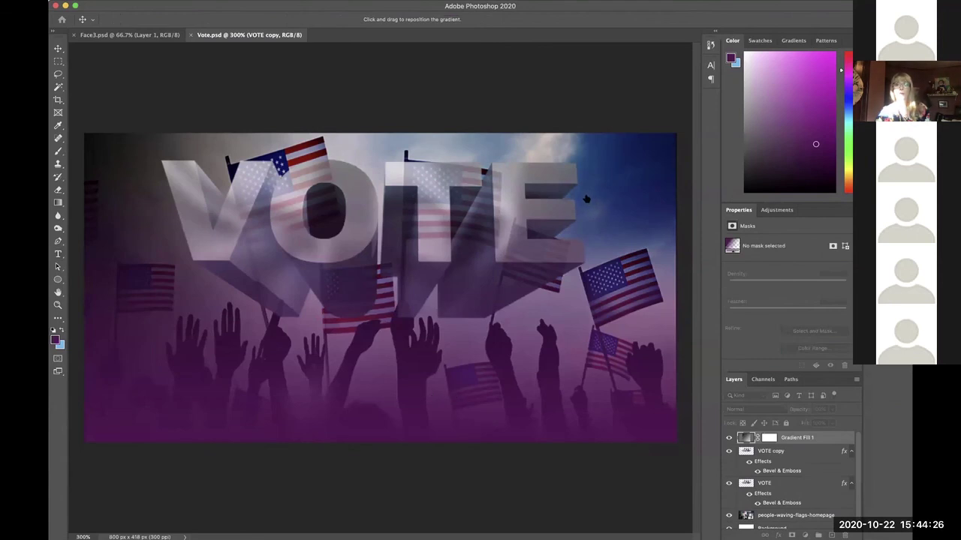
left_click(626, 222)
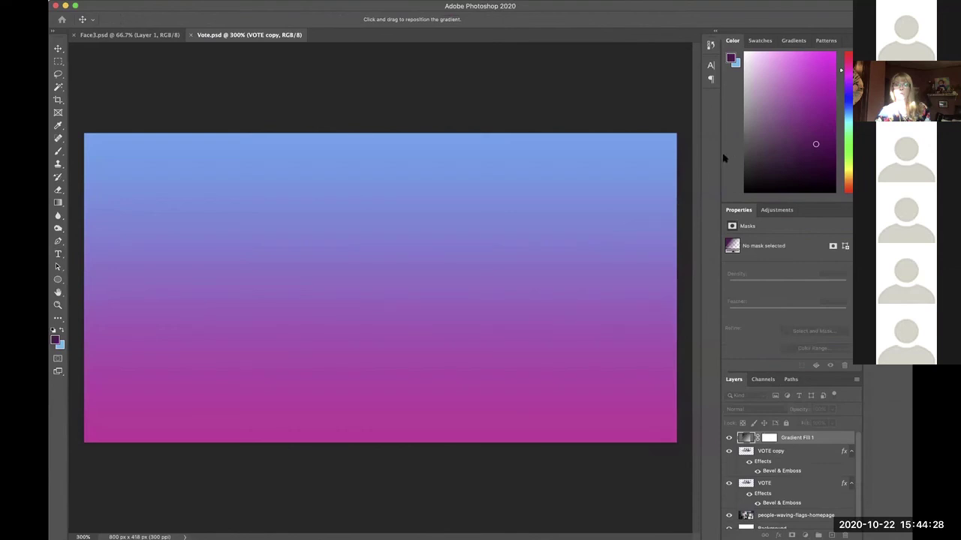
key("Return")
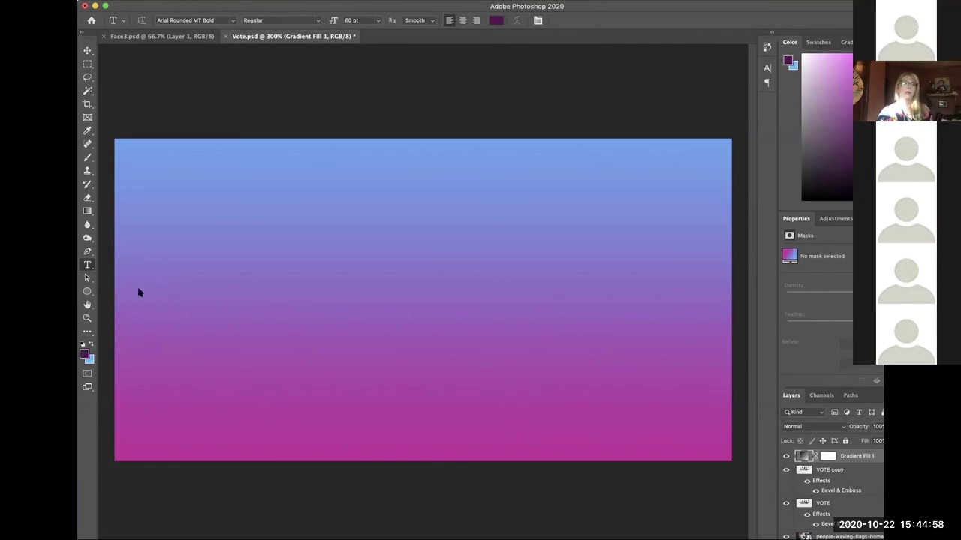
- Start a horizontal type mask on the gradient layer at 60 pt and set its font to Arial Black
left_click(212, 293)
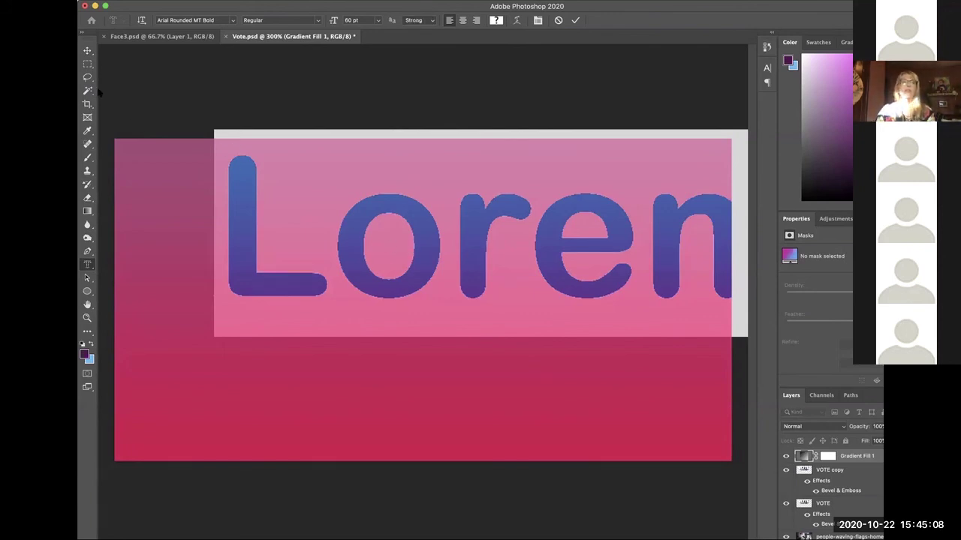
left_click(230, 21)
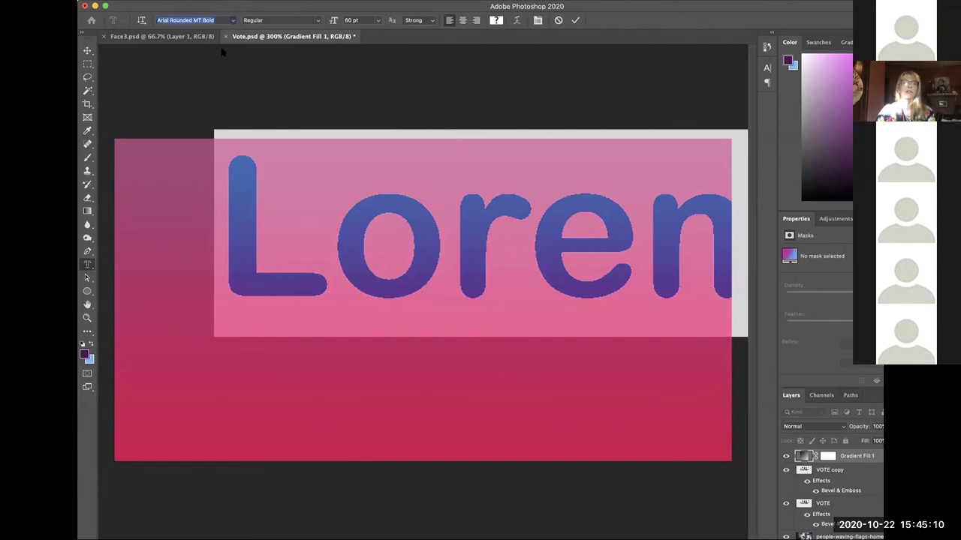
key("Down")
type("ph")
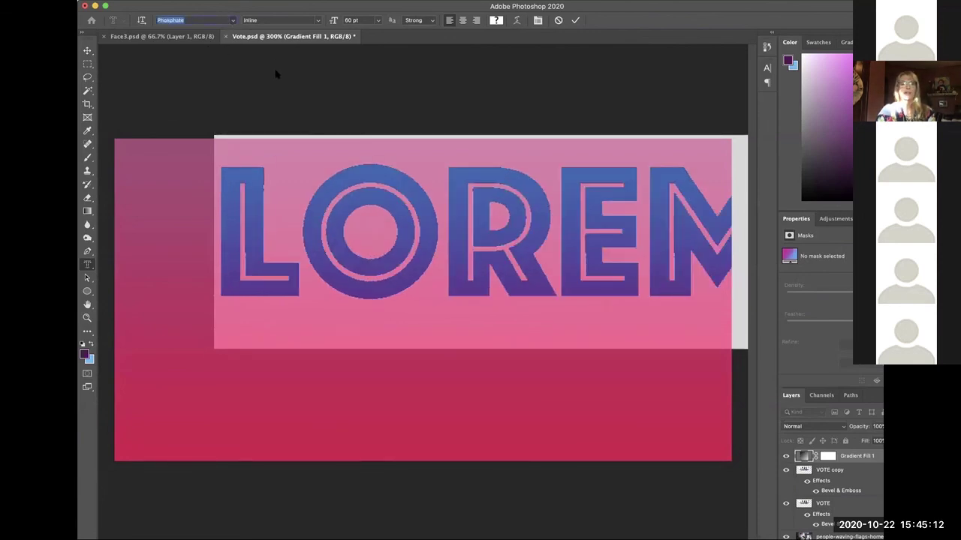
type("arial b")
key("Return")
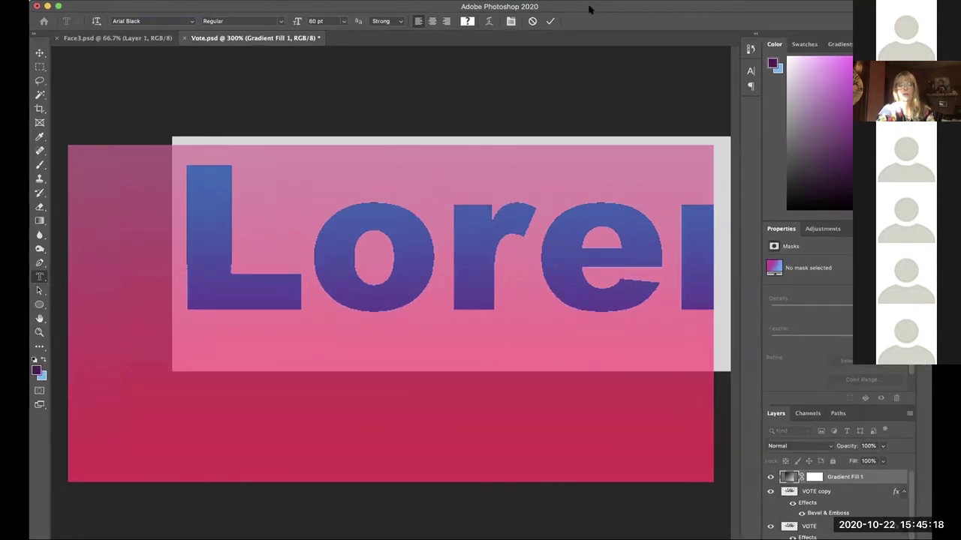
- Enter VOTE as the type mask text and move the resulting selection so the whole word fits within the canvas
type("VOTE")
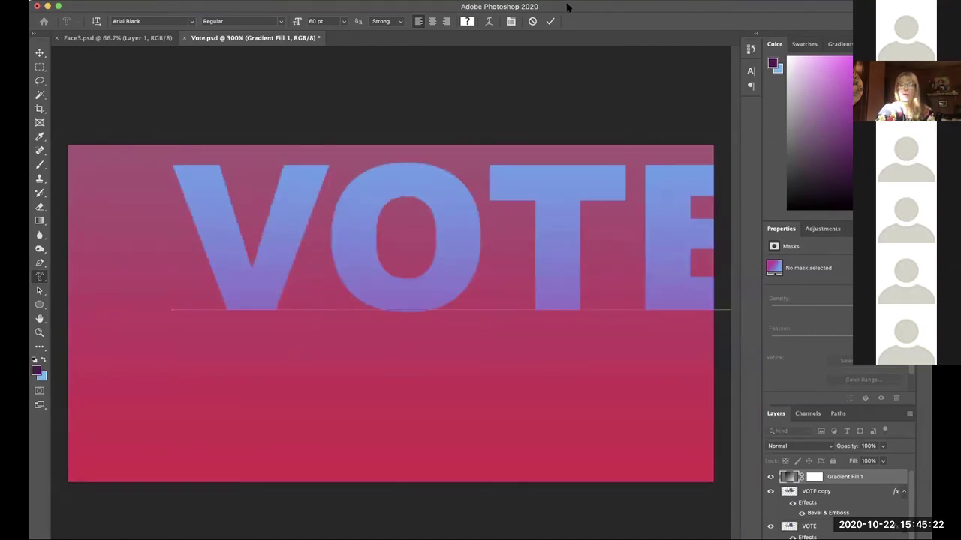
left_click(38, 54)
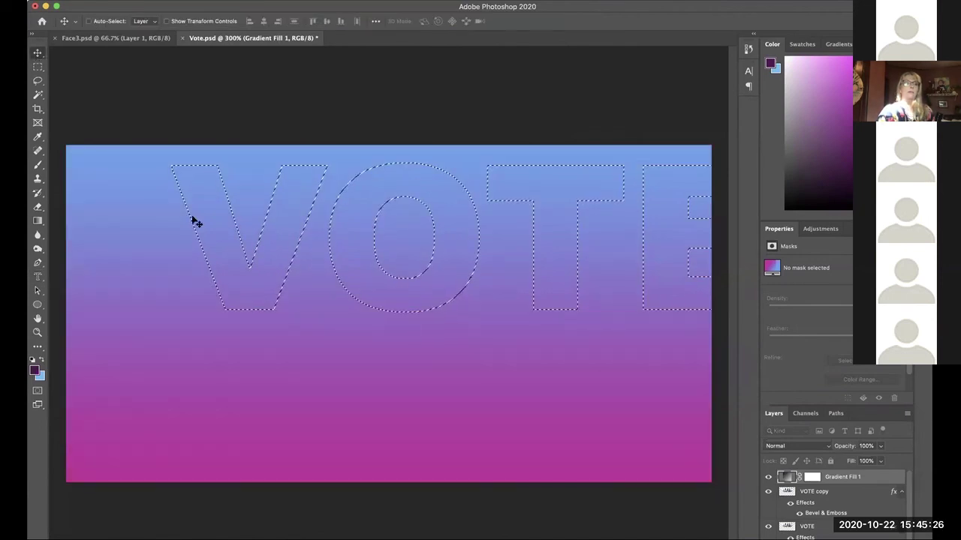
left_click_drag(119, 300, 135, 289)
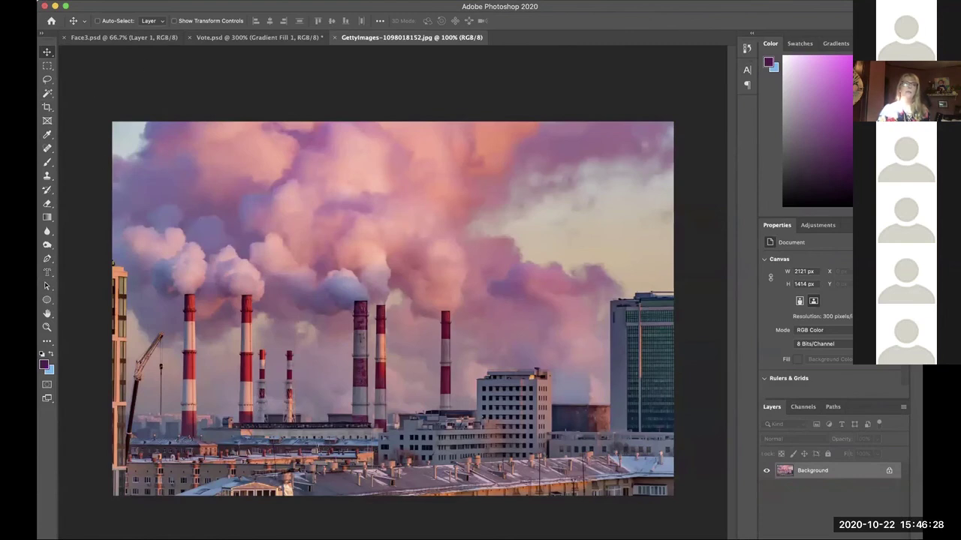
- Copy the entire smokestack photo and paste it into the VOTE selection in Vote.psd as a masked layer
key("super+a")
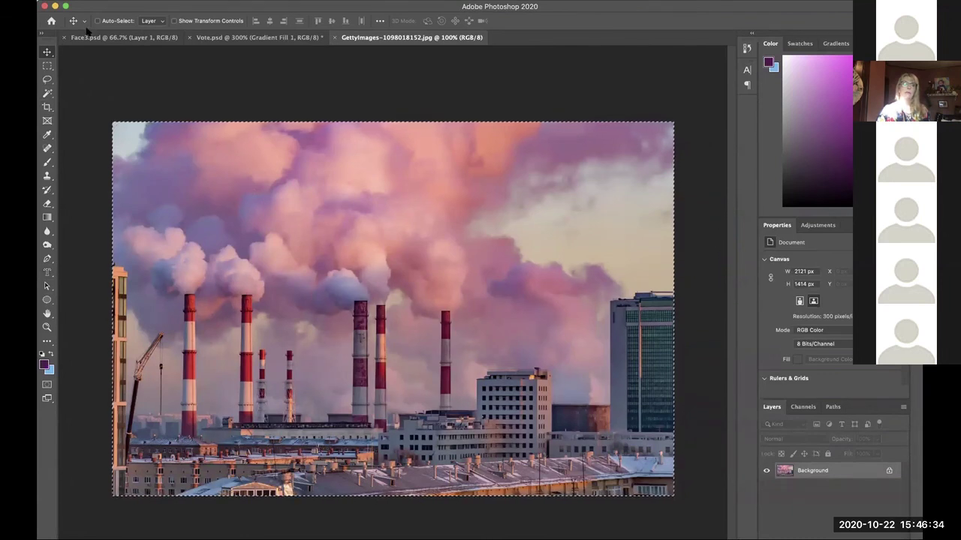
left_click(247, 40)
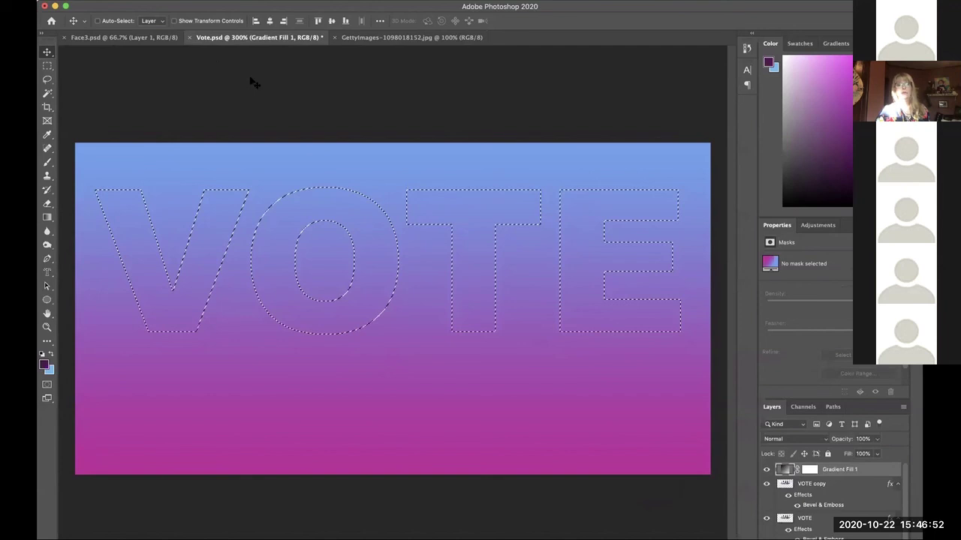
key("alt+shift+super+v")
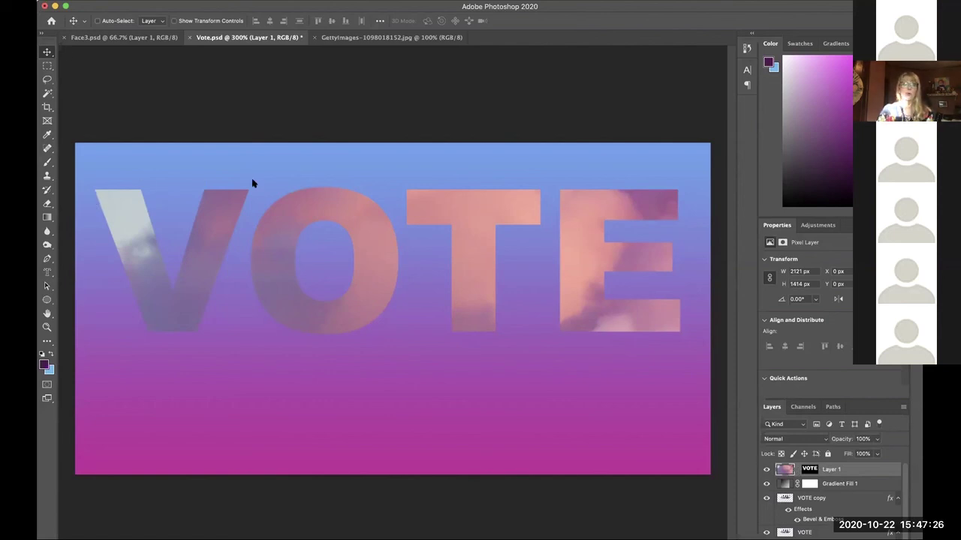
- Scale the pasted smokestack photo to about 45.76% and reposition it so the smoke and chimneys fall inside the VOTE letters
key("super+t")
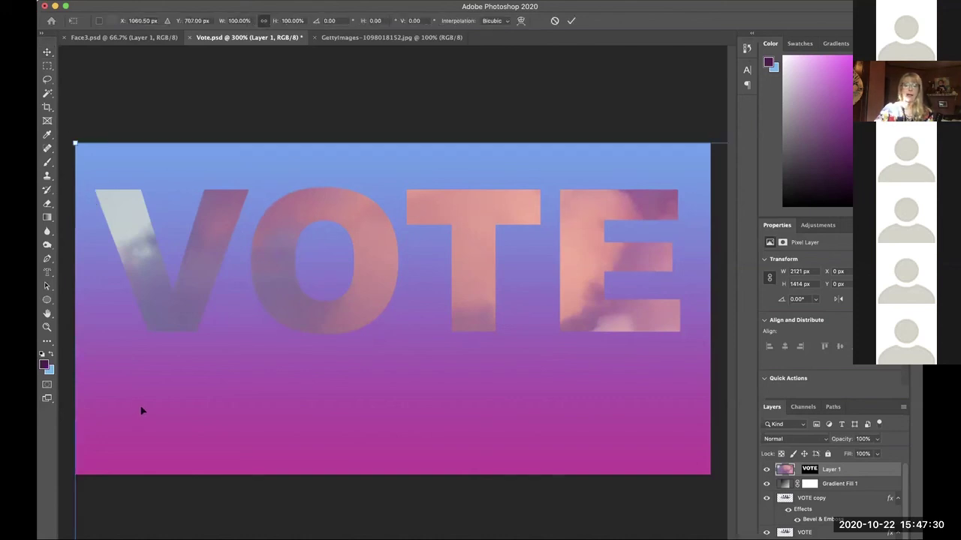
key("super+minus")
key("super+minus")
key("super+minus")
key("super+minus")
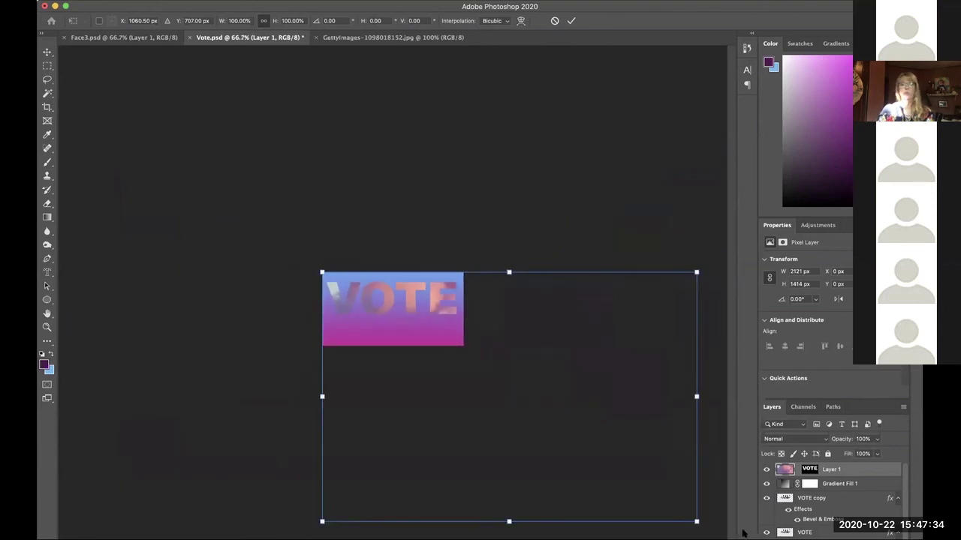
left_click_drag(692, 516, 508, 400)
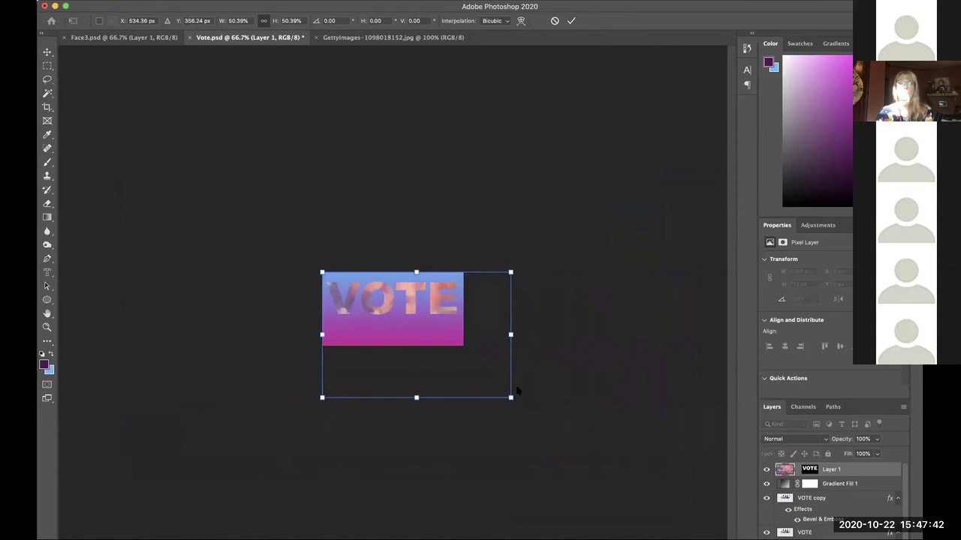
left_click_drag(509, 398, 497, 375)
mouse_move(425, 370)
left_mouse_down()
mouse_move(428, 324)
mouse_move(418, 353)
left_mouse_up()
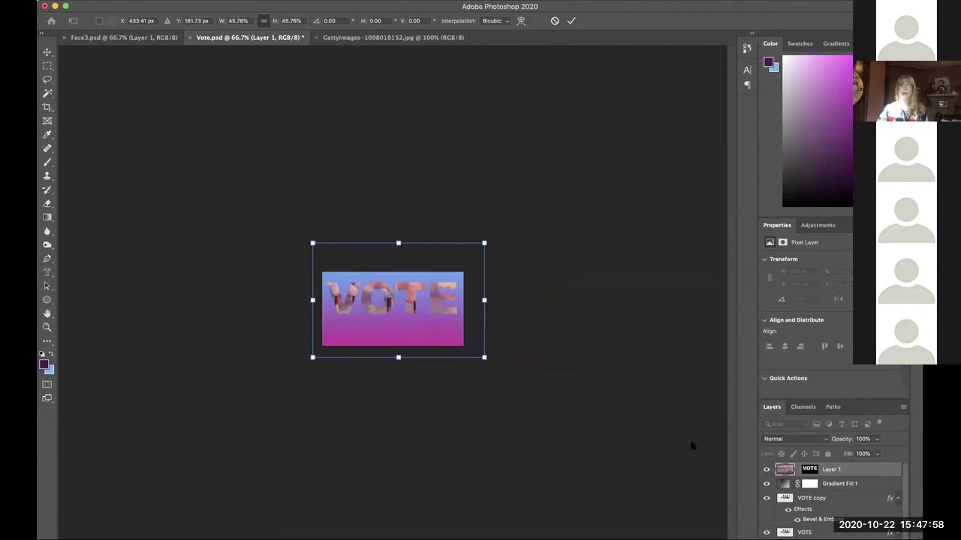
key("Return")
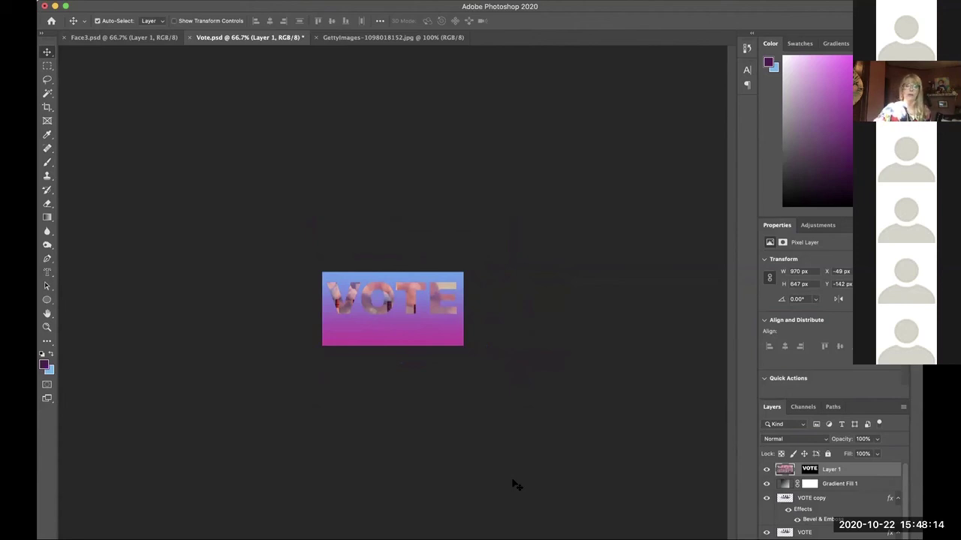
- Try a Bevel & Emboss effect on the photo-filled VOTE lettering
key("super+1")
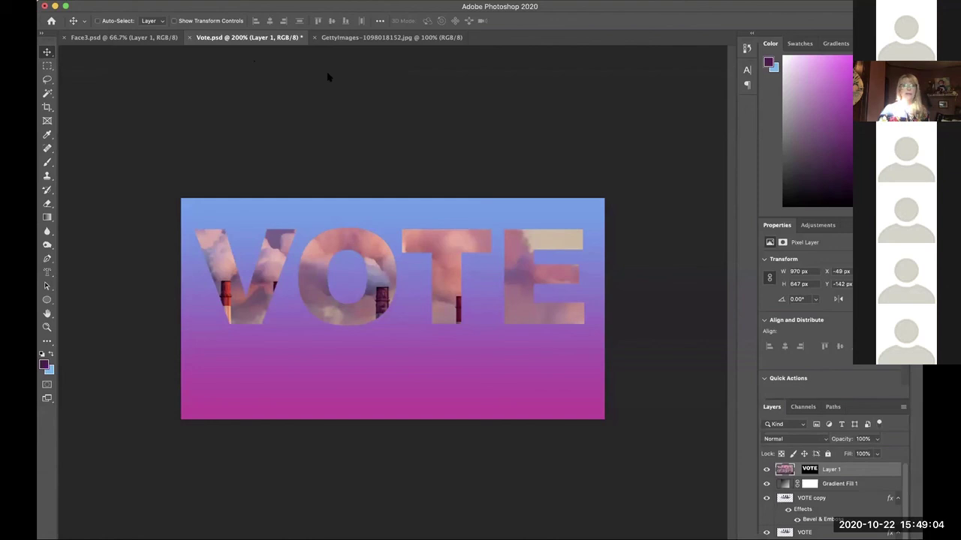
key("space")
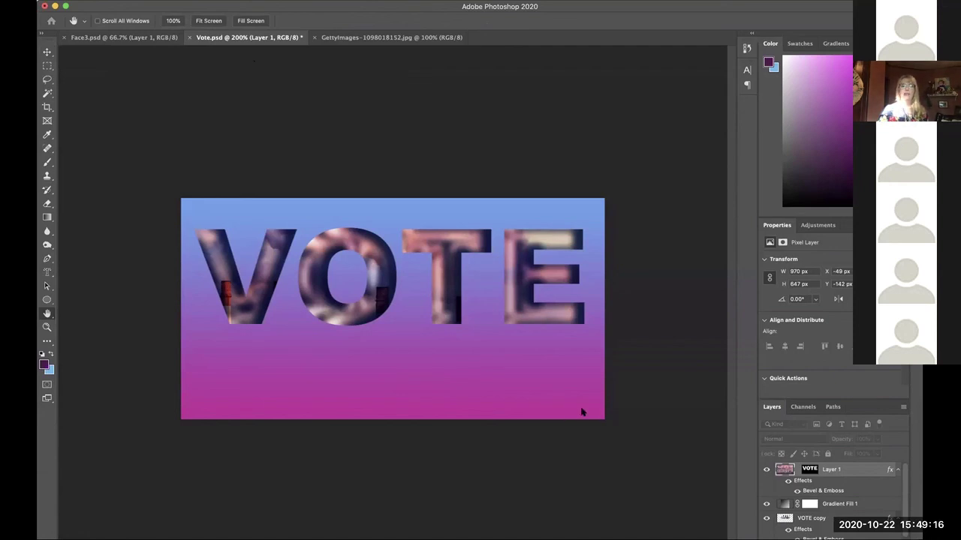
key("Escape")
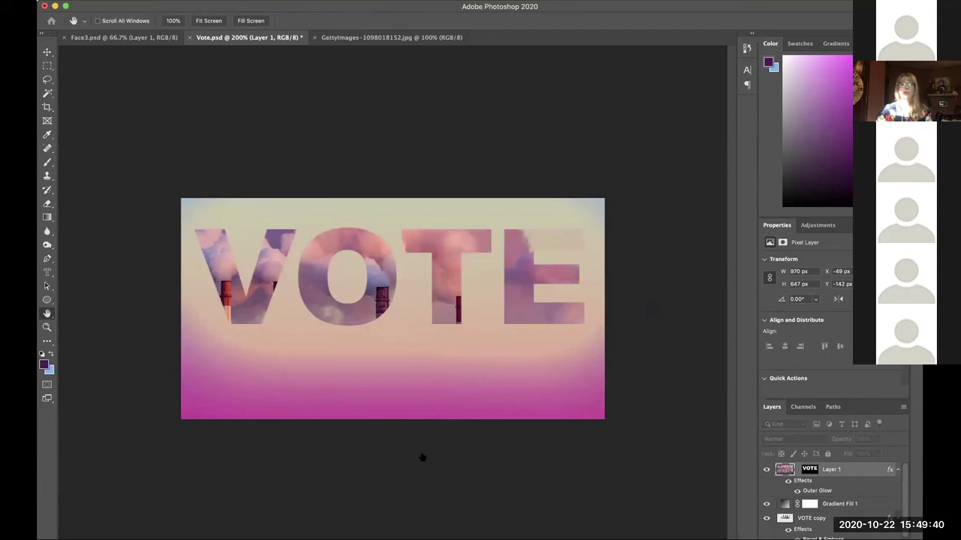
- Give Layer 1 an Outer Glow in dark purple-blue and tighten it closely around the VOTE letters
key("i")
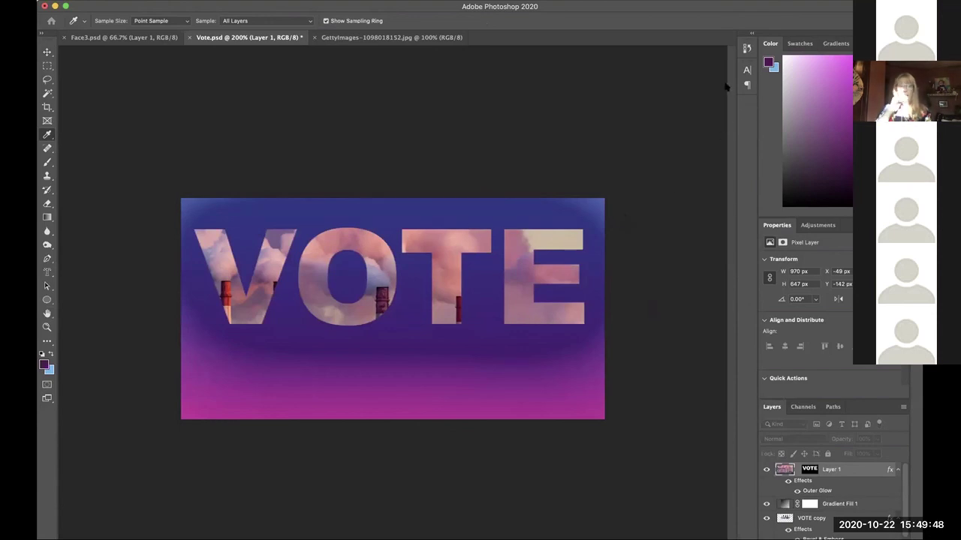
key("h")
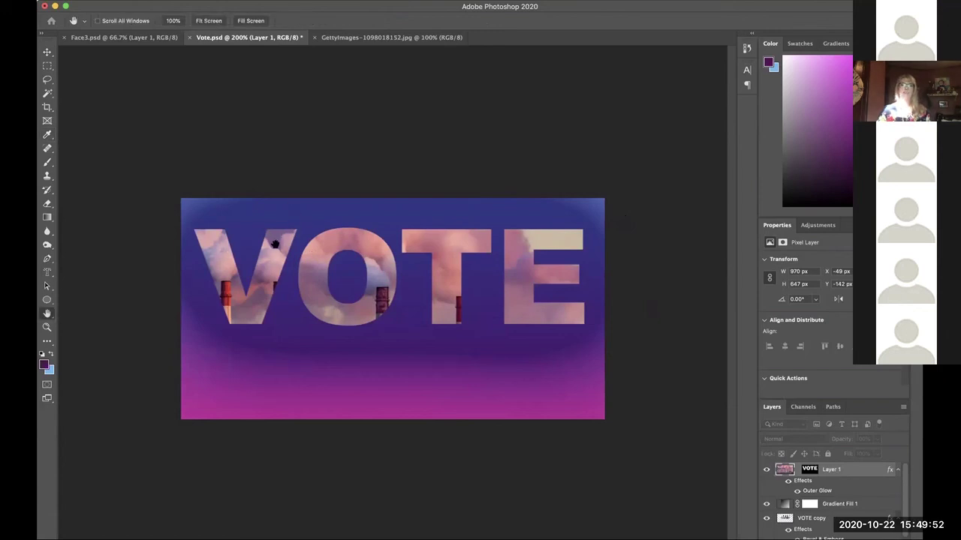
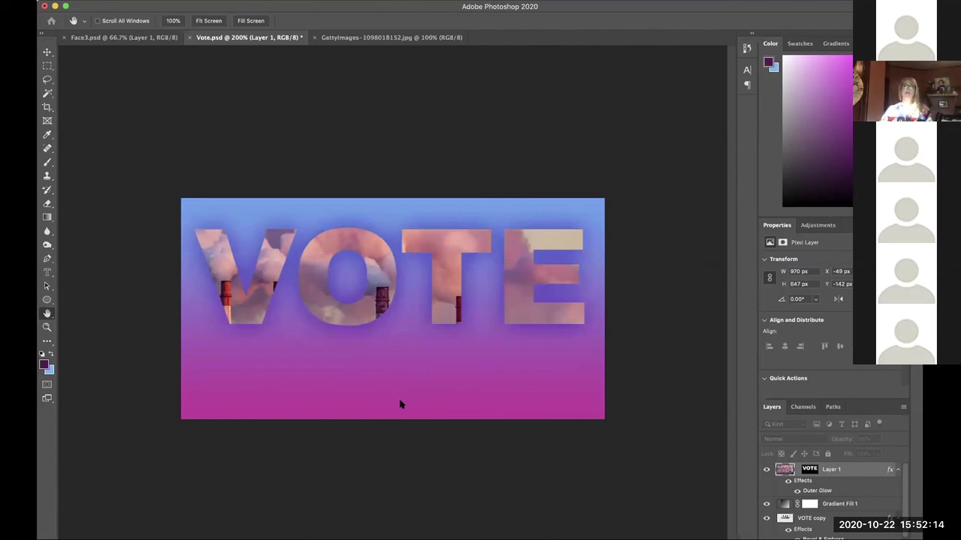
- Save the layered artwork as VoteColor.psd, and try a flattened single-background version before returning to the layers
key("v")
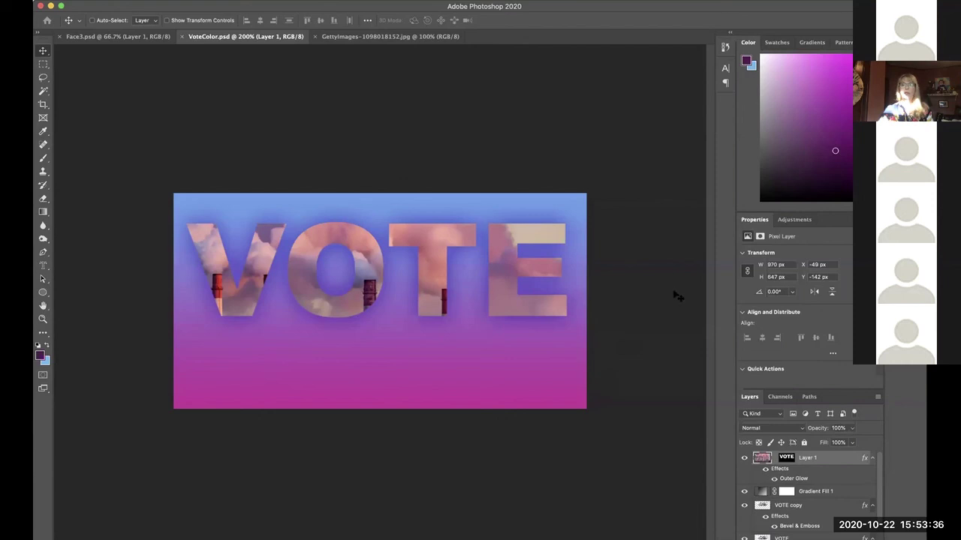
key("h")
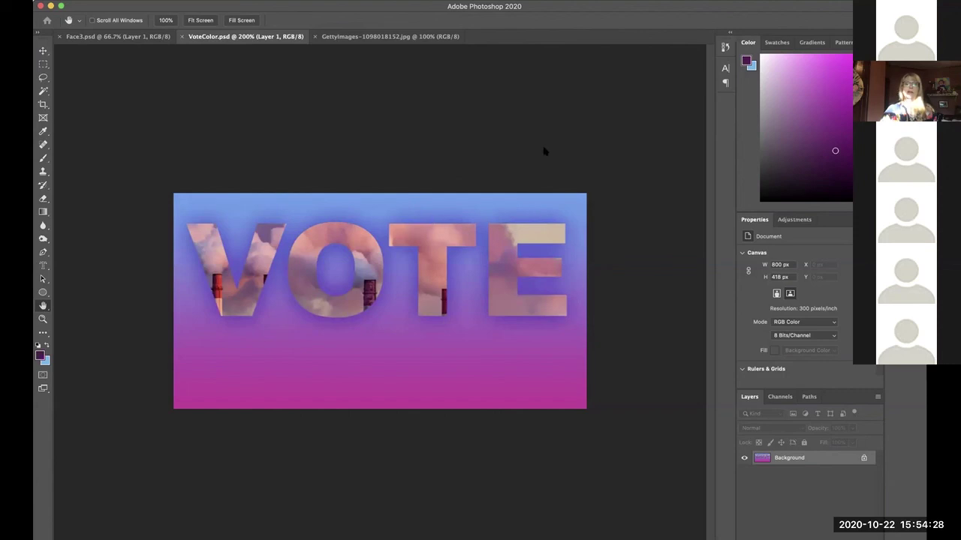
key("v")
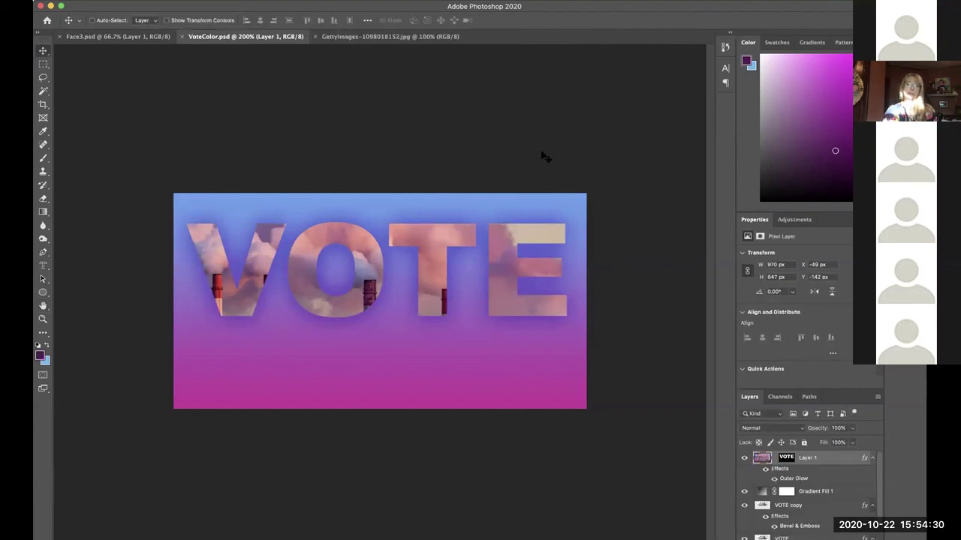